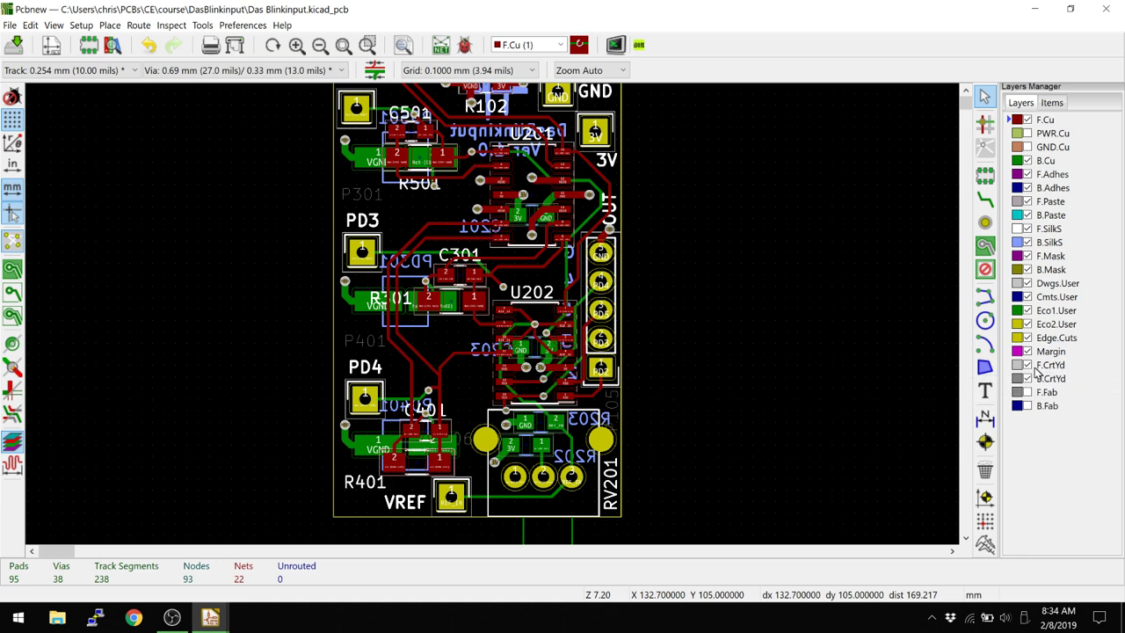
Toggle the F.CrtYd courtyard outlines on and off several times, leaving them visible.
{"action": "scroll", "coordinate": [773, 329], "scroll_direction": "up", "scroll_amount": 3}
{"action": "scroll", "coordinate": [774, 328], "scroll_direction": "down", "scroll_amount": 1}
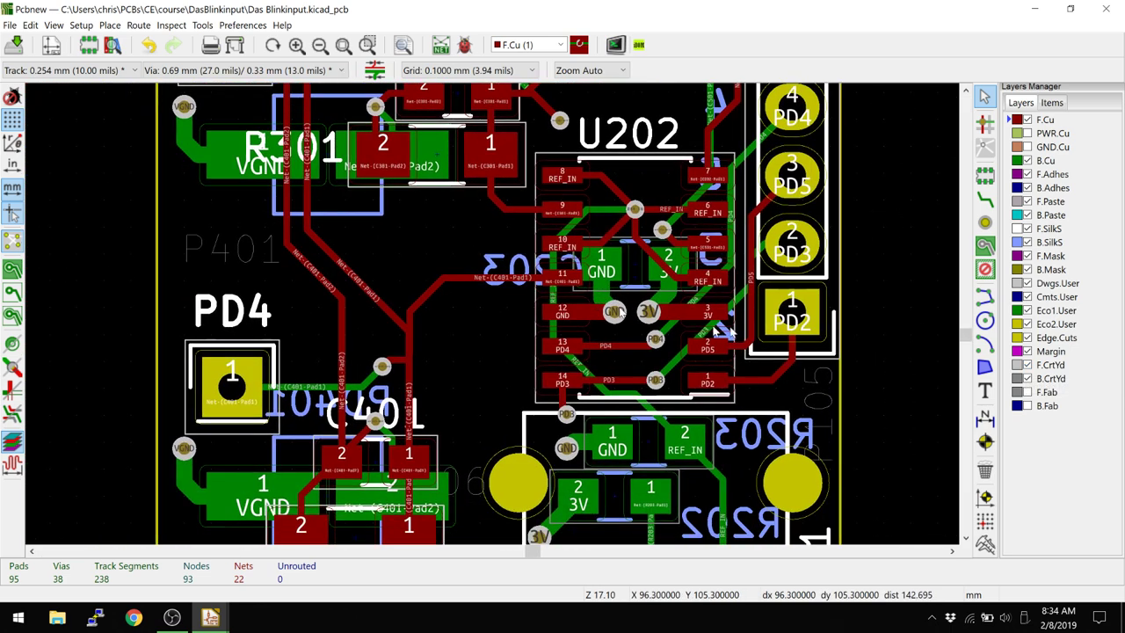
{"action": "left_click", "coordinate": [1028, 364]}
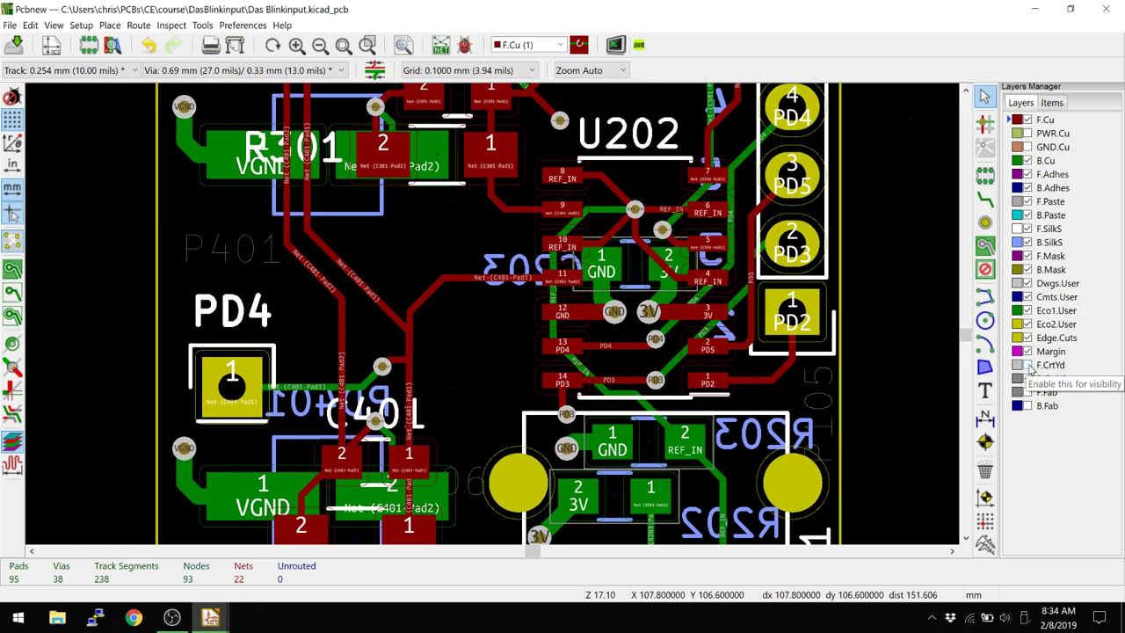
{"action": "left_click", "coordinate": [1029, 365]}
{"action": "left_click", "coordinate": [1028, 365]}
{"action": "left_click", "coordinate": [1029, 365]}
{"action": "left_click", "coordinate": [1028, 365]}
{"action": "left_click", "coordinate": [1028, 365]}
{"action": "left_click", "coordinate": [1028, 365]}
{"action": "left_click", "coordinate": [1028, 365]}
Near C301 and R301, run an initial DRC, then enable the footprint courtyard overlap check.
{"action": "middle_click_drag", "start_coordinate": [511, 180], "coordinate": [563, 257]}
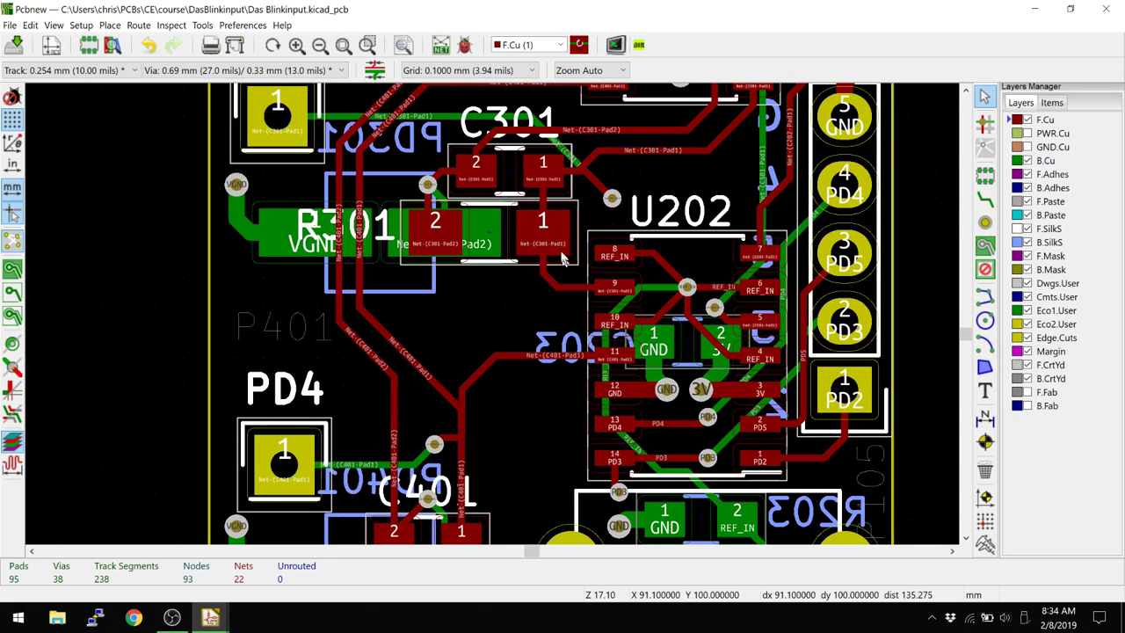
{"action": "scroll", "coordinate": [563, 257], "scroll_direction": "up", "scroll_amount": 3}
{"action": "scroll", "coordinate": [490, 320], "scroll_direction": "down", "scroll_amount": 2}
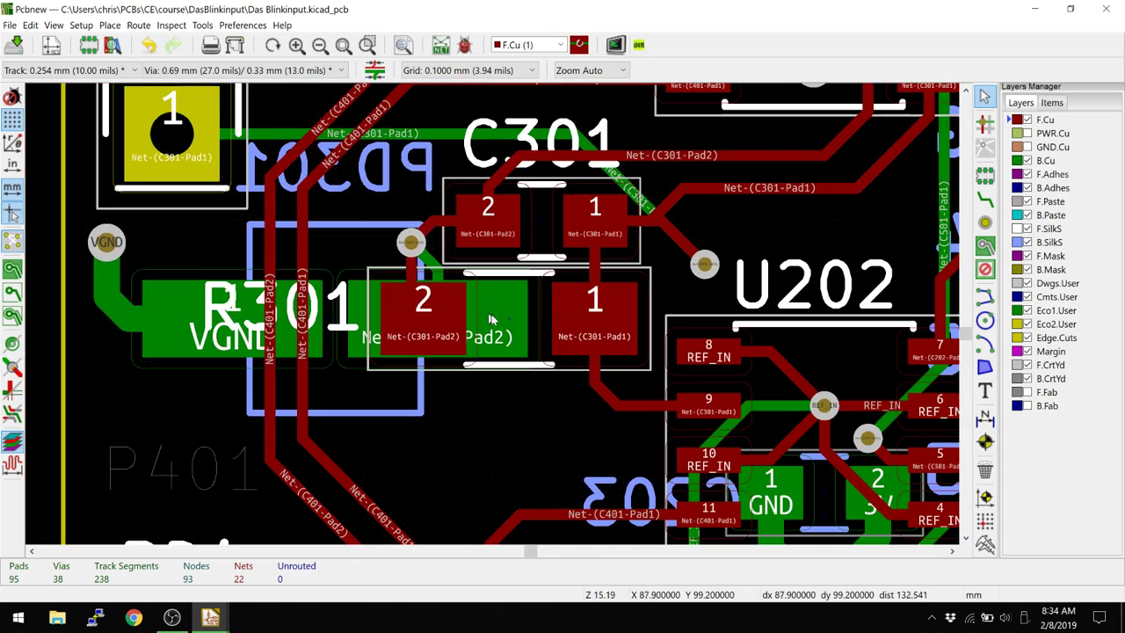
{"action": "scroll", "coordinate": [490, 320], "scroll_direction": "down", "scroll_amount": 2}
{"action": "scroll", "coordinate": [519, 304], "scroll_direction": "down", "scroll_amount": 3}
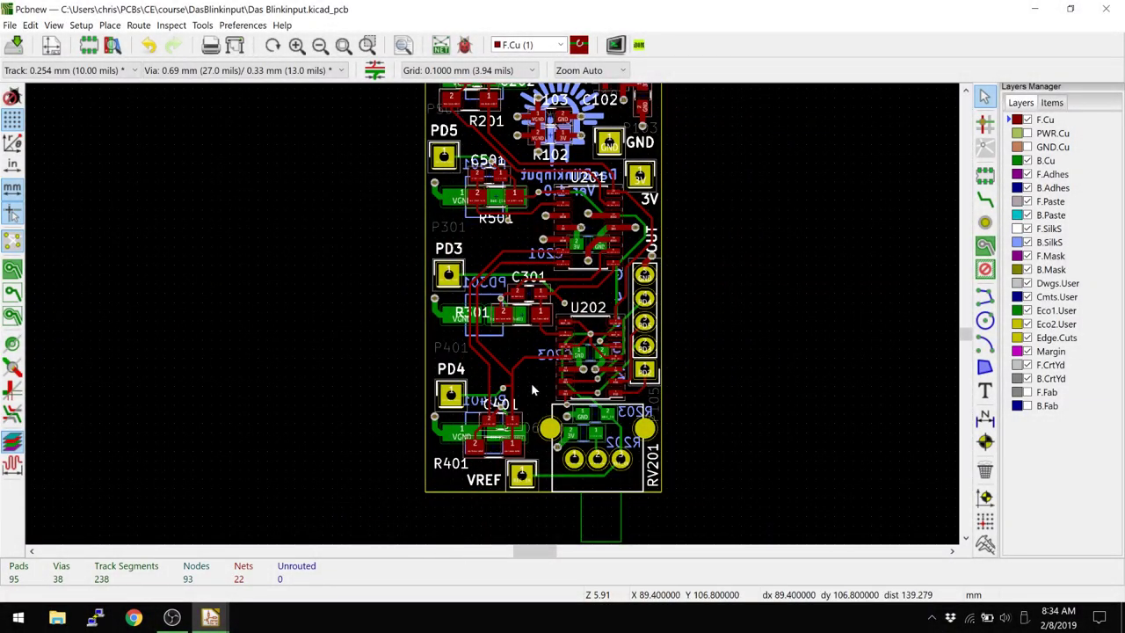
{"action": "scroll", "coordinate": [531, 390], "scroll_direction": "up", "scroll_amount": 4}
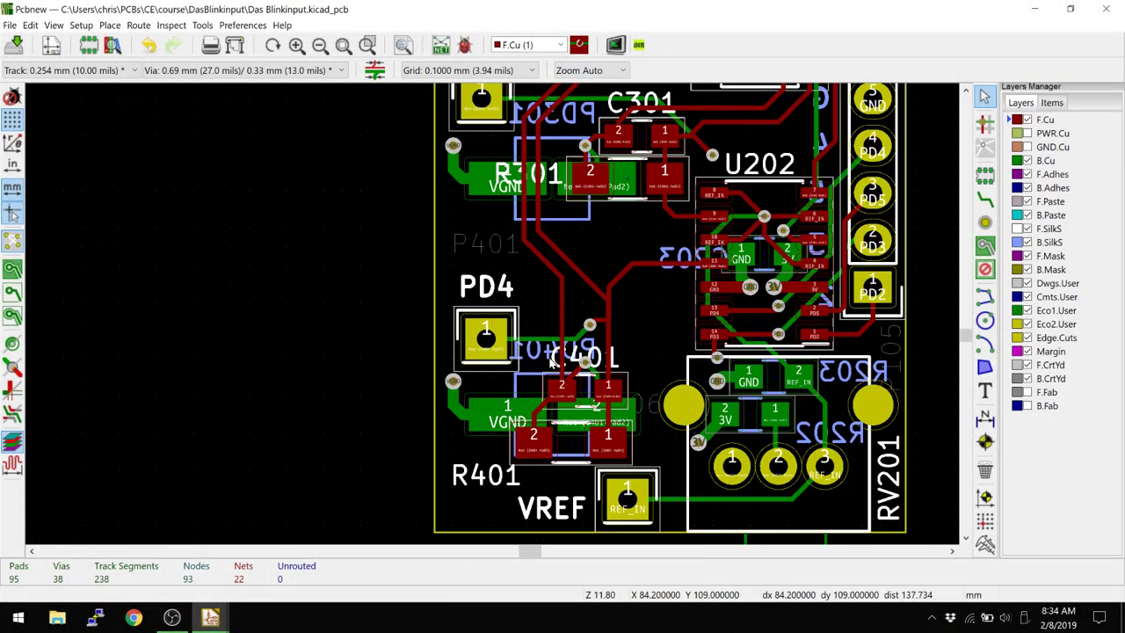
{"action": "left_click", "coordinate": [464, 45]}
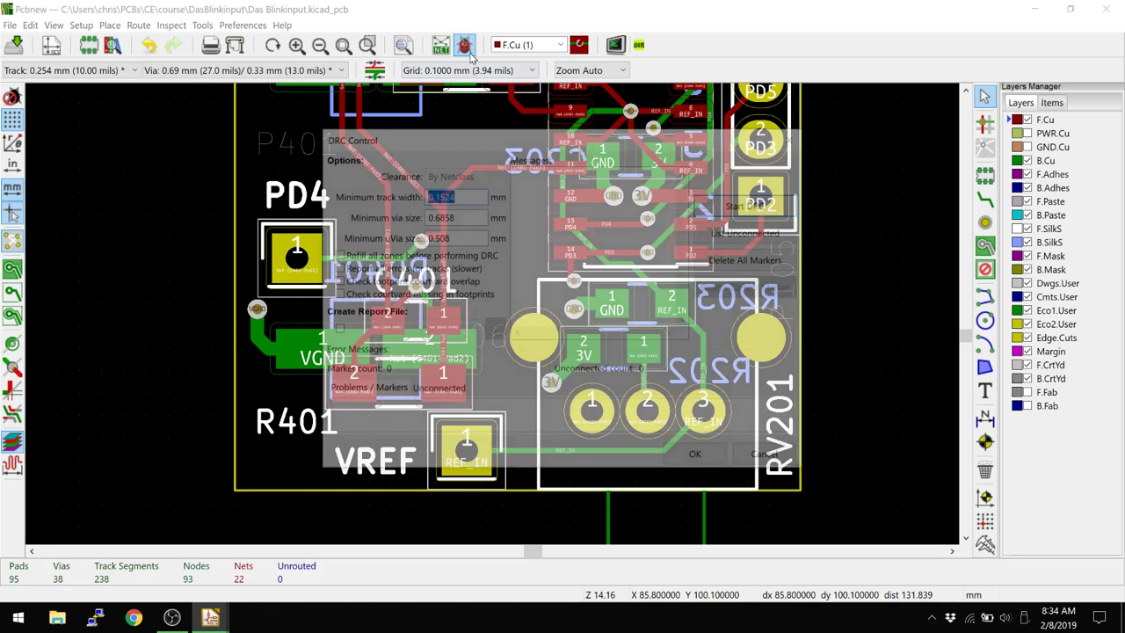
{"action": "left_click", "coordinate": [749, 204]}
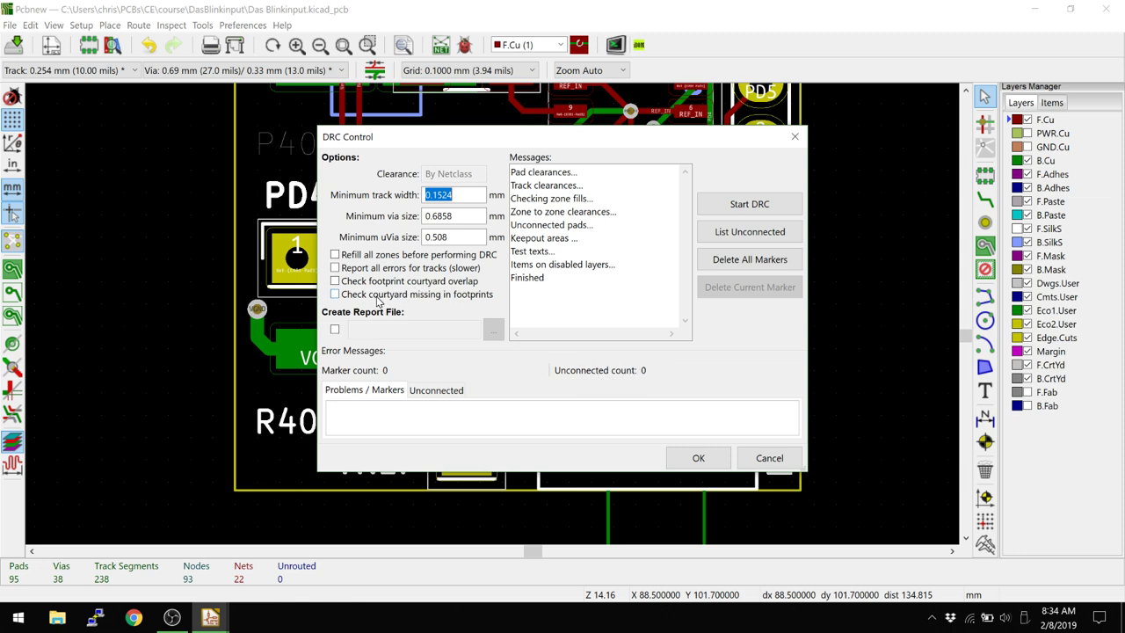
{"action": "left_click", "coordinate": [363, 284]}
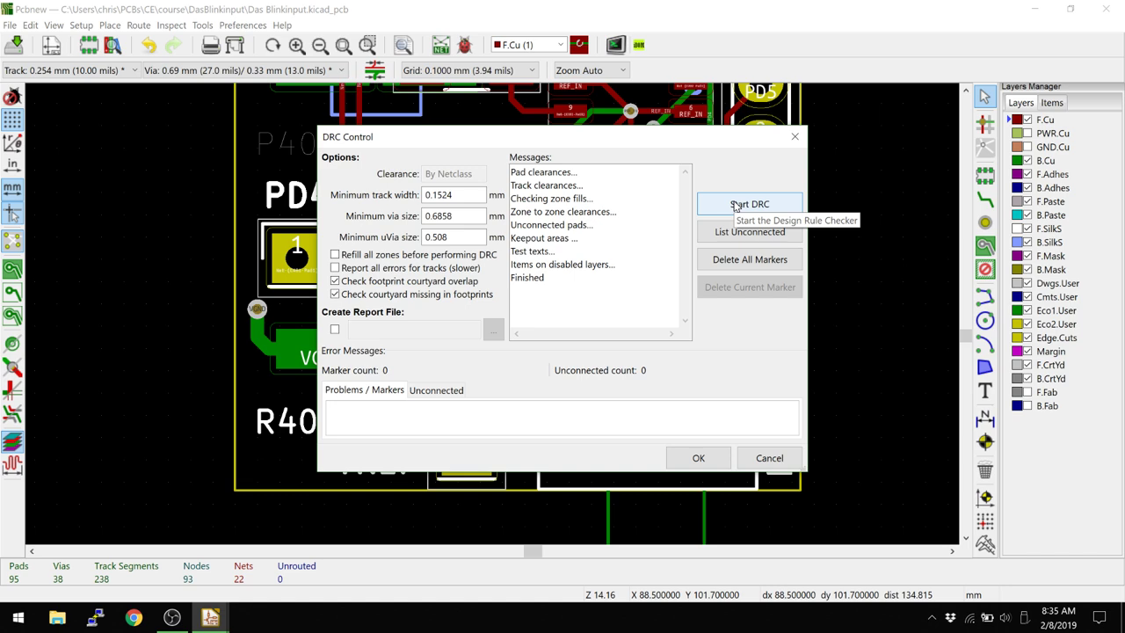
Rerun DRC to get 6 missing-courtyard markers, stepping from PD201 through PD301, PD501 to RV201.
{"action": "left_click", "coordinate": [737, 206]}
{"action": "left_click", "coordinate": [466, 424]}
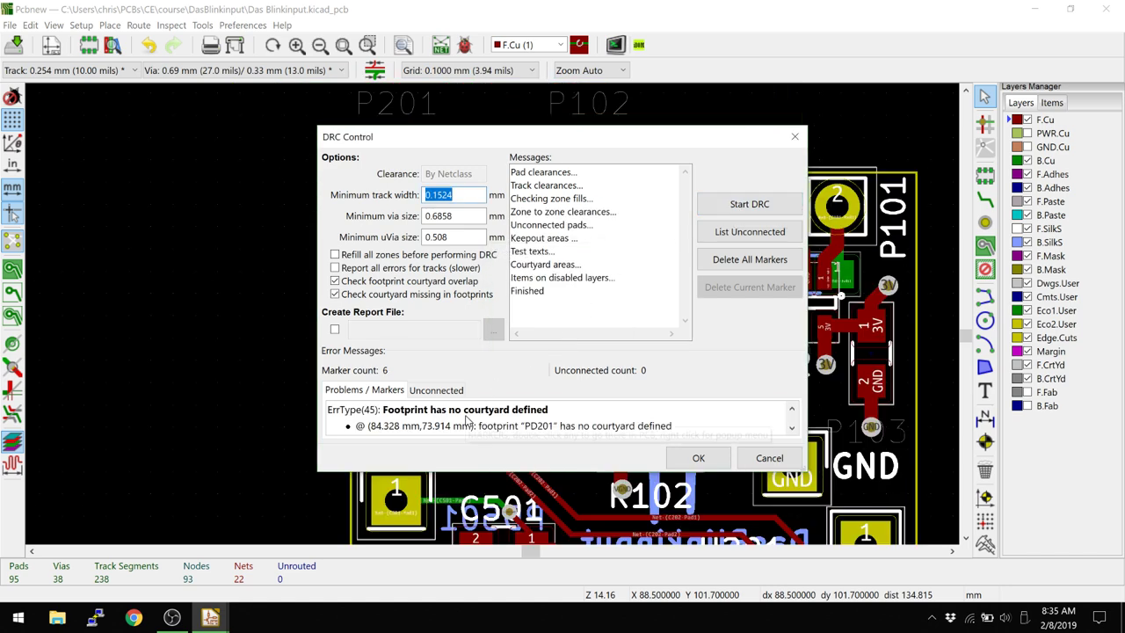
{"action": "left_click_drag", "start_coordinate": [504, 134], "coordinate": [842, 103]}
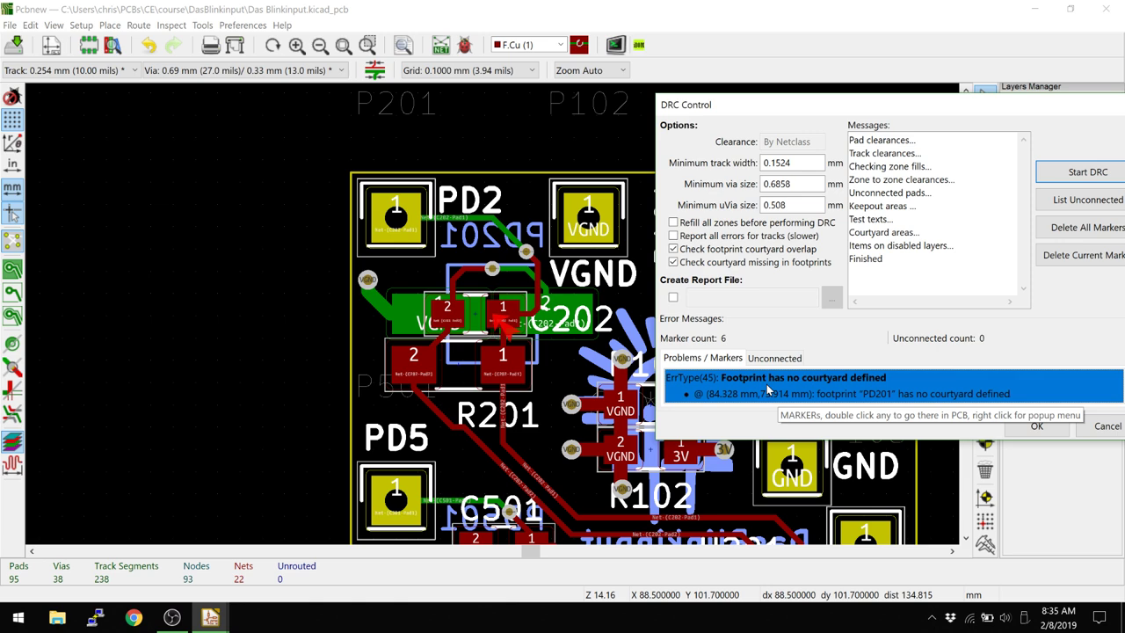
{"action": "key", "text": "Down"}
{"action": "key", "text": "Down"}
{"action": "key", "text": "Down"}
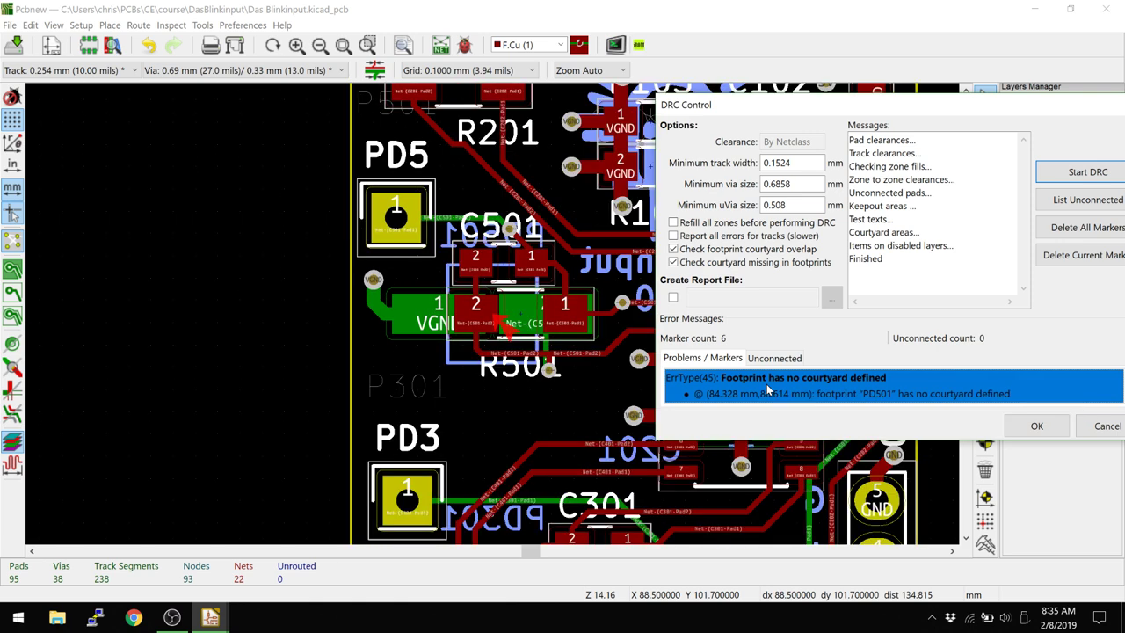
{"action": "key", "text": "Down"}
{"action": "key", "text": "Down"}
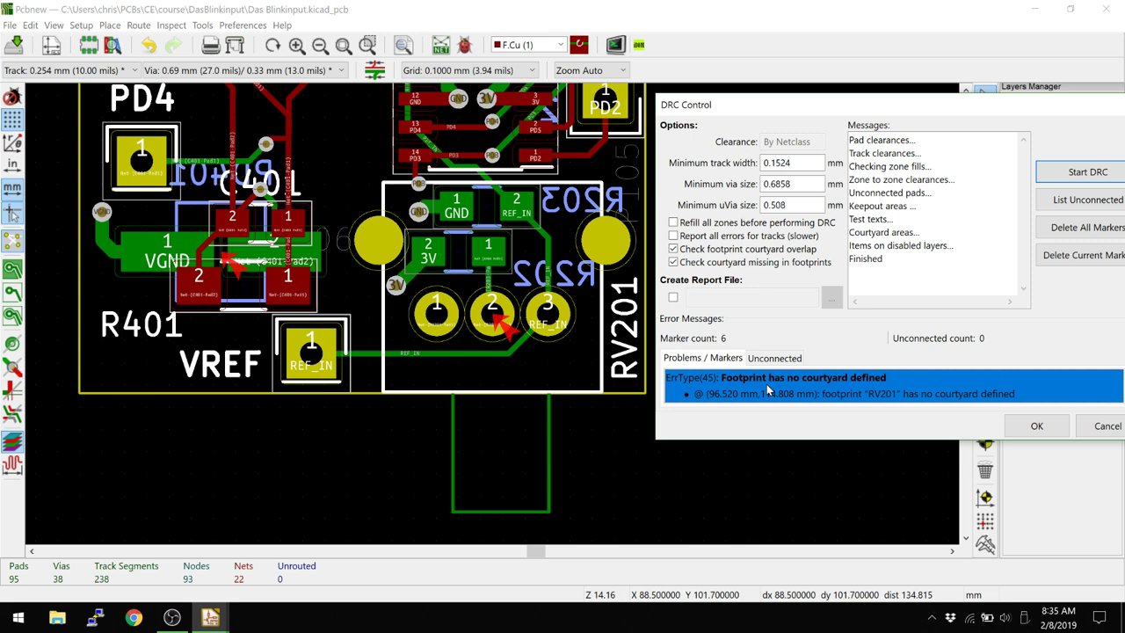
{"action": "key", "text": "Up"}
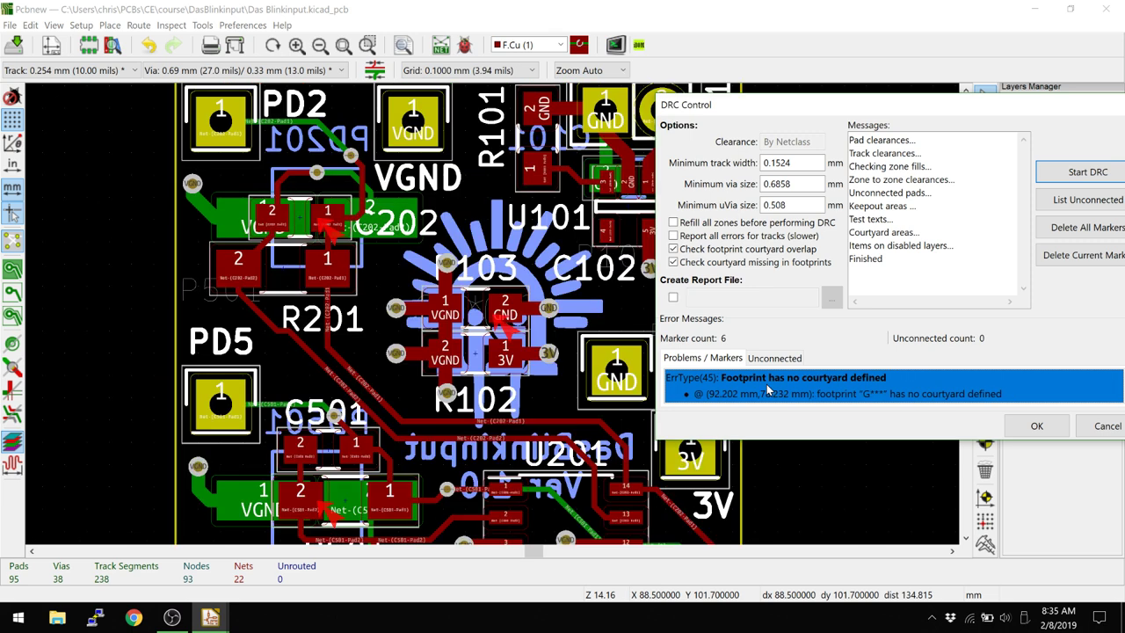
{"action": "key", "text": "Down"}
Route a back-copper track from P401 pad 1 to the C401 net, cancelling a stray move.
{"action": "scroll", "coordinate": [321, 275], "scroll_direction": "up", "scroll_amount": 3}
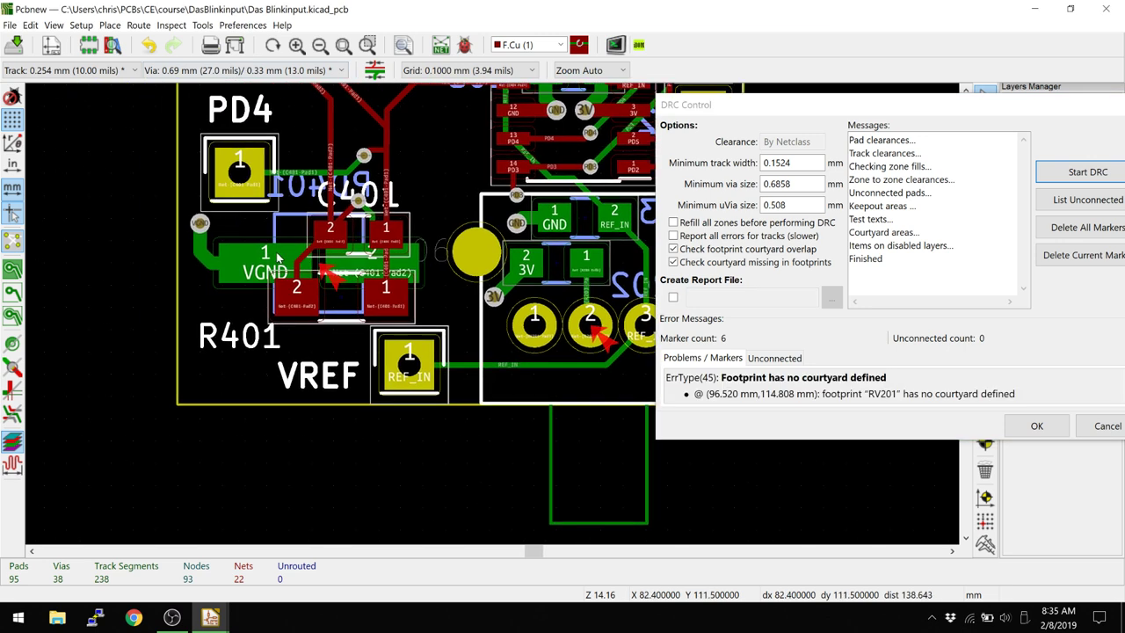
{"action": "left_click", "coordinate": [283, 222]}
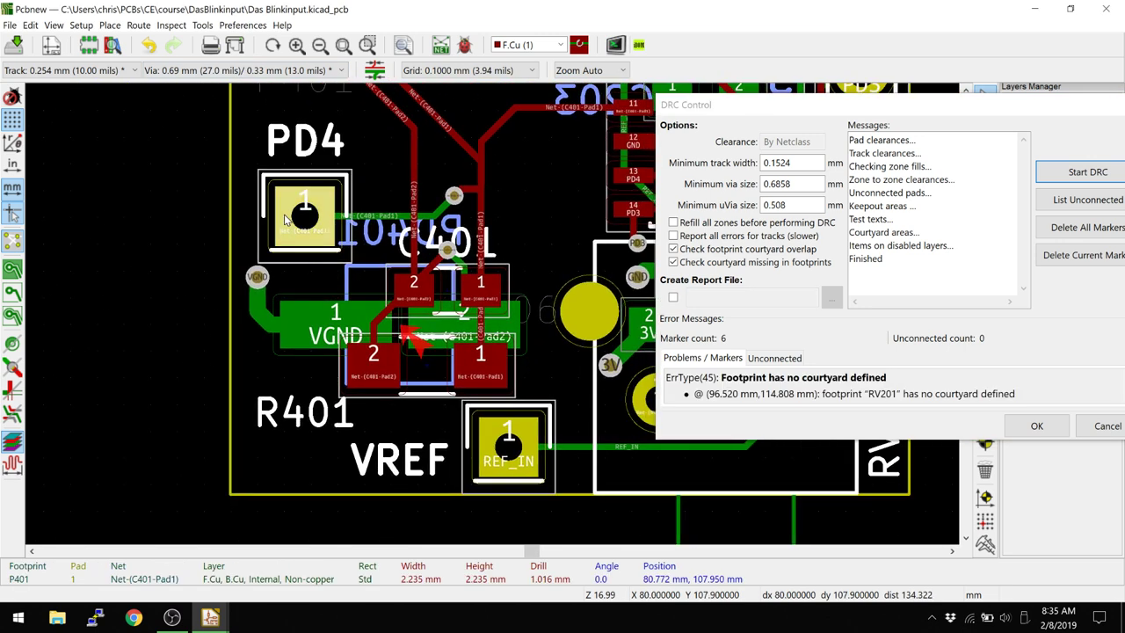
{"action": "left_click_drag", "start_coordinate": [284, 220], "coordinate": [332, 235]}
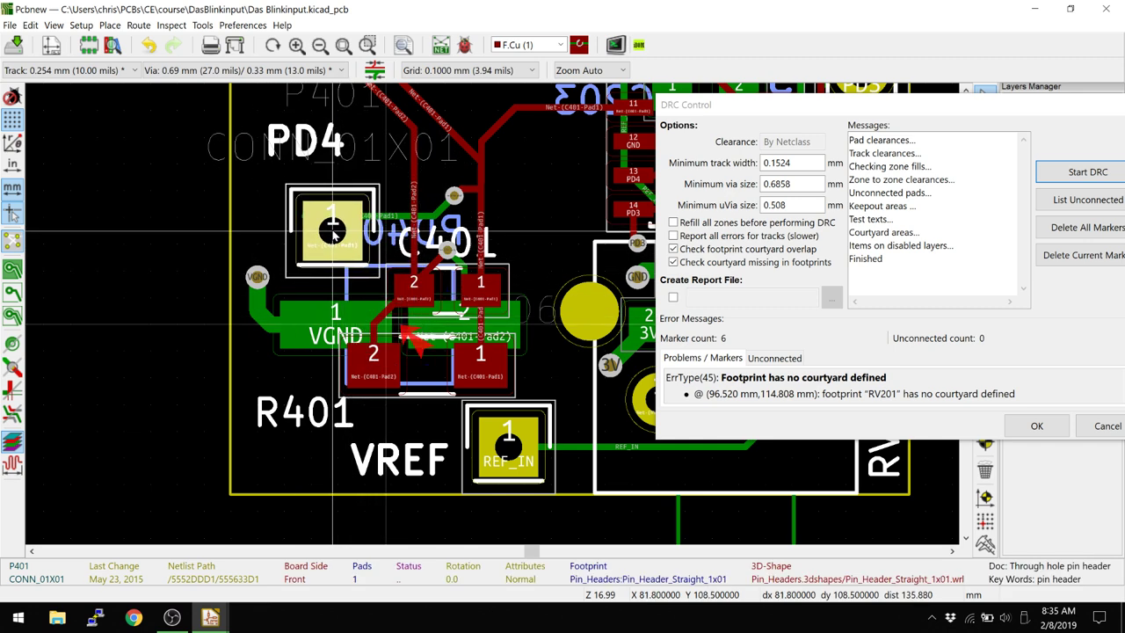
{"action": "key", "text": "Escape"}
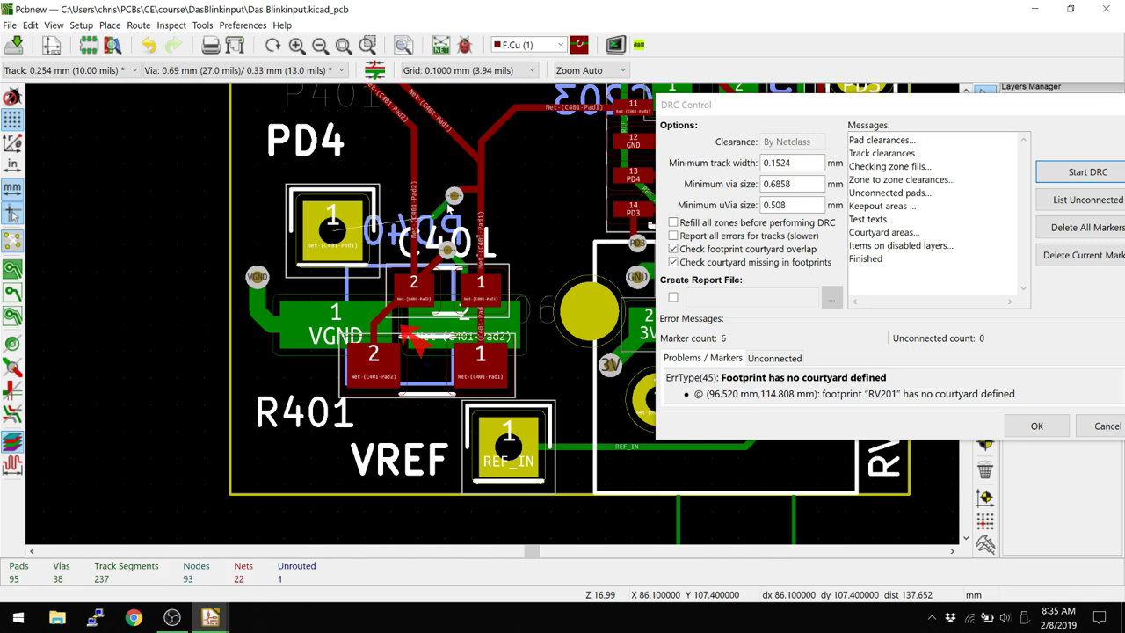
{"action": "key", "text": "x"}
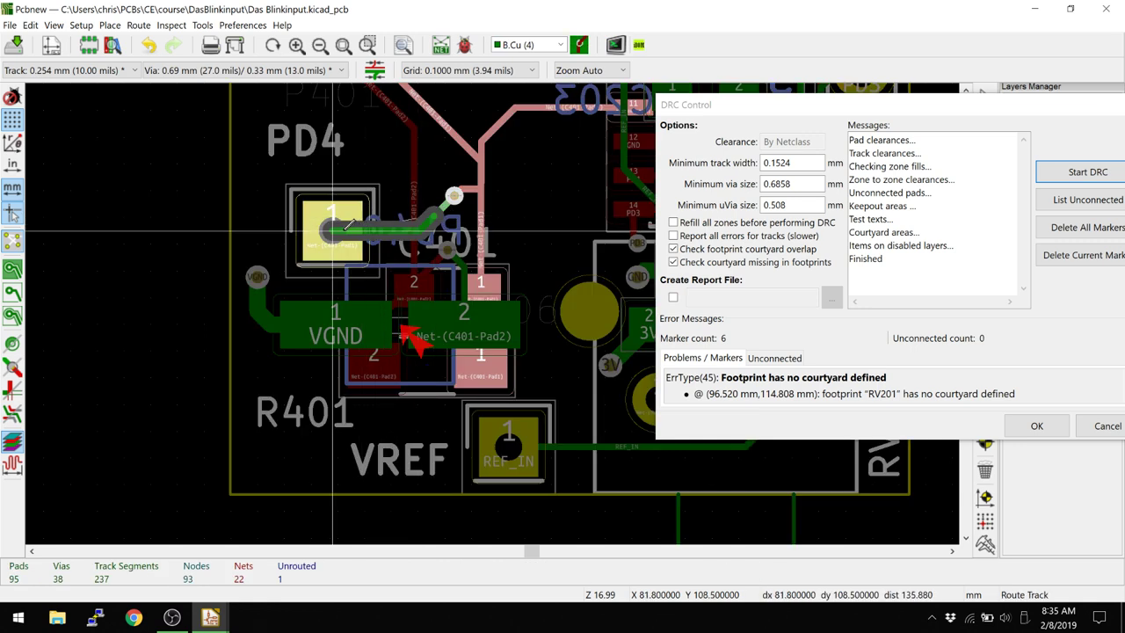
{"action": "left_click", "coordinate": [342, 232]}
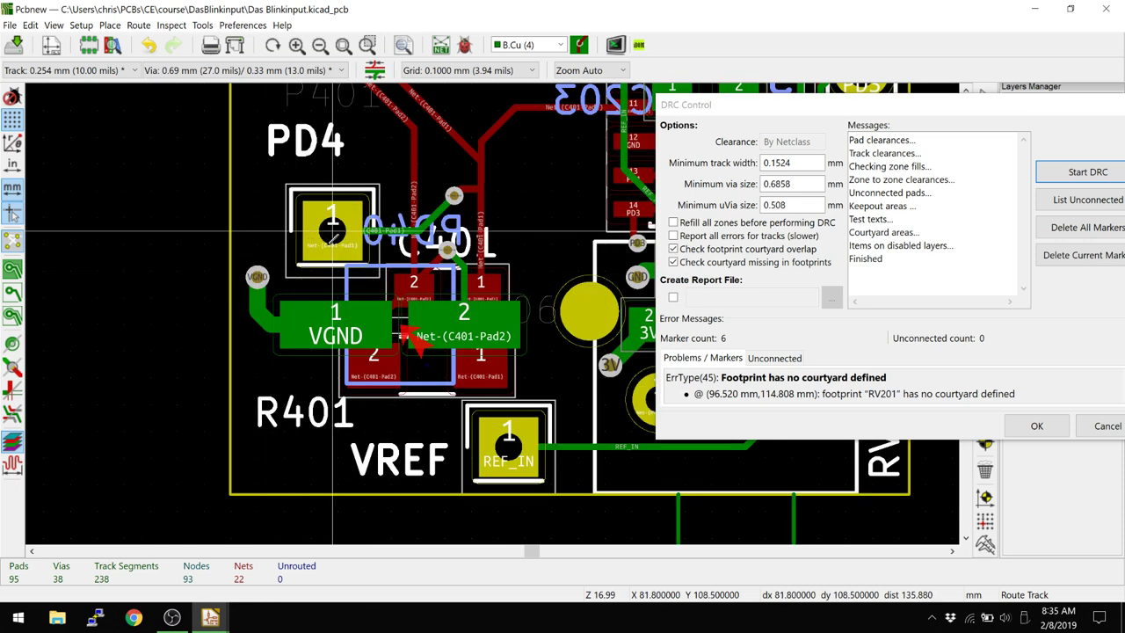
{"action": "key", "text": "Escape"}
Select the whole P401 footprint at PD4.
{"action": "left_click", "coordinate": [332, 225]}
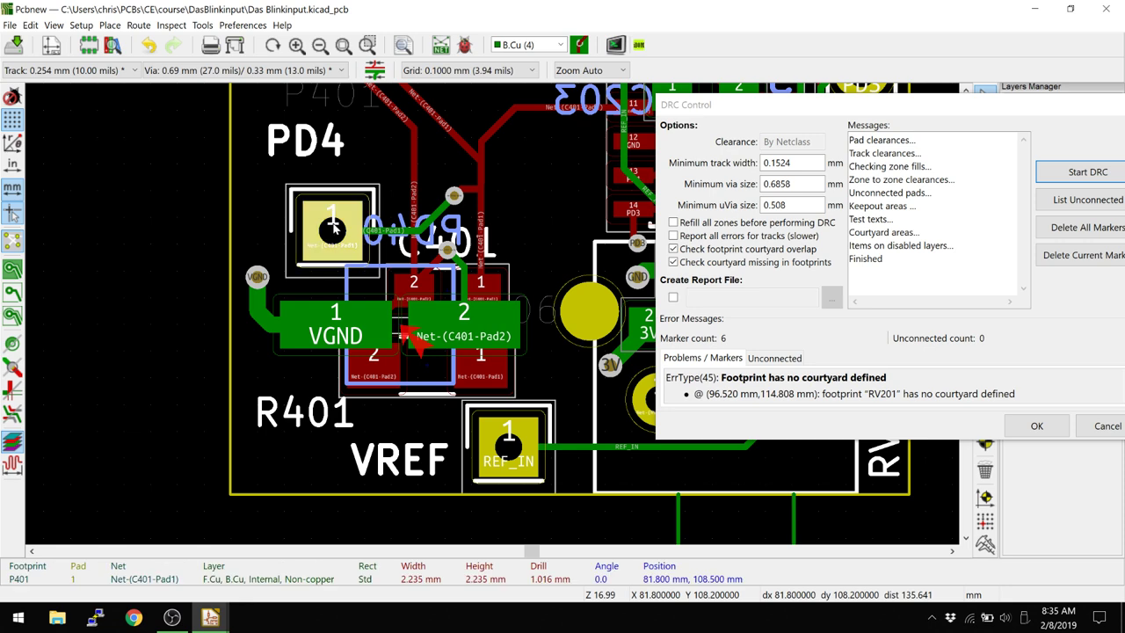
{"action": "left_click", "coordinate": [332, 225]}
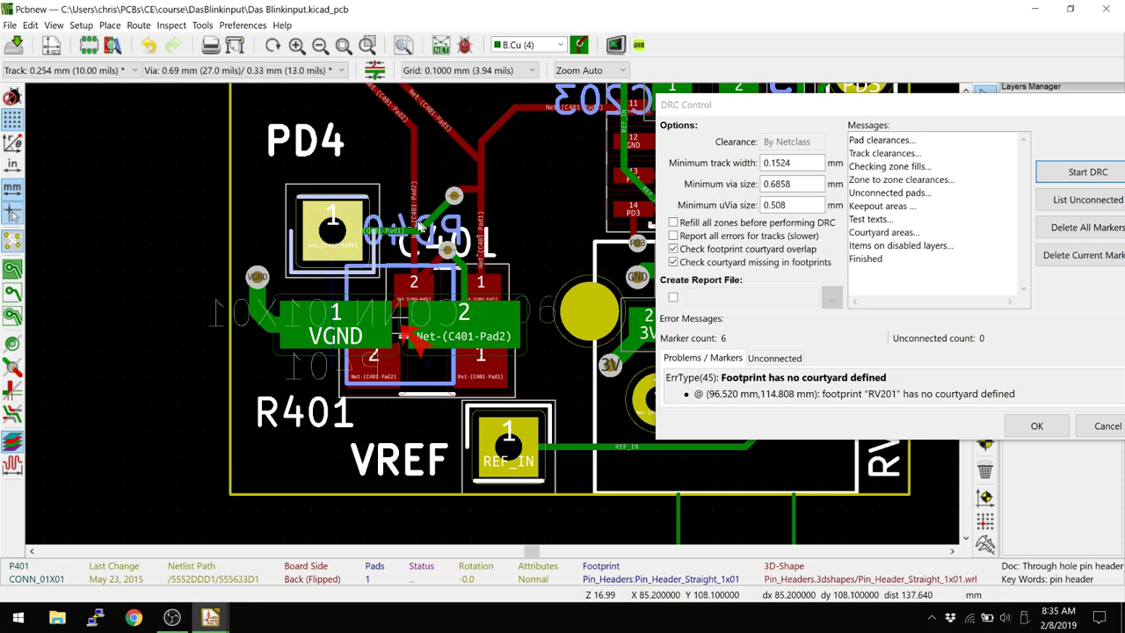
{"action": "scroll", "coordinate": [332, 231], "scroll_direction": "up", "scroll_amount": 2}
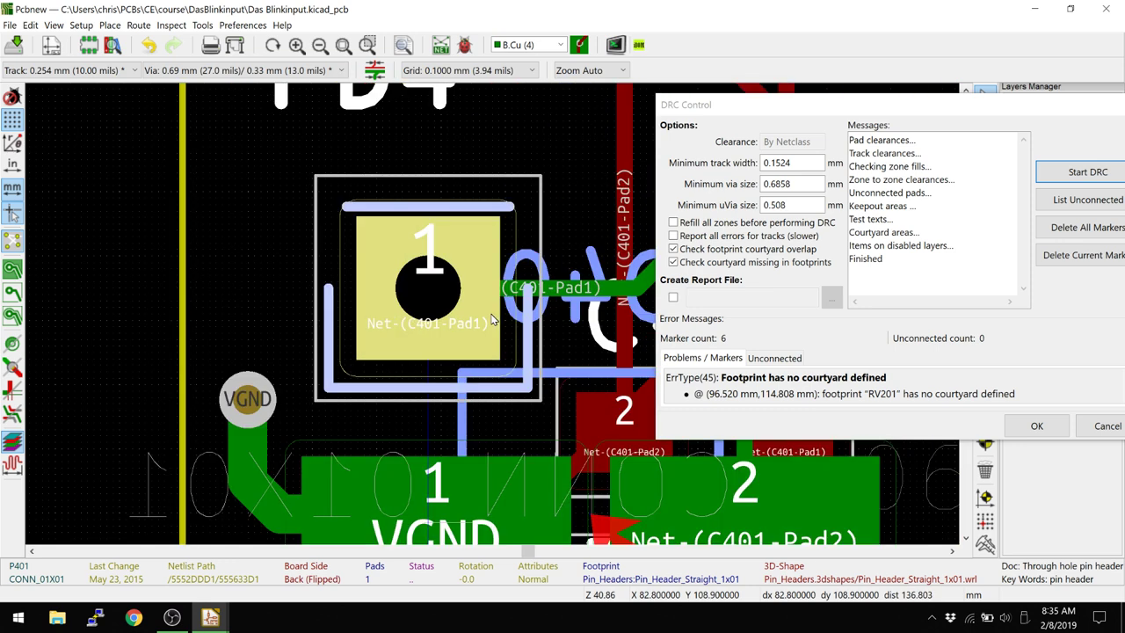
{"action": "scroll", "coordinate": [387, 264], "scroll_direction": "down", "scroll_amount": 3}
{"action": "scroll", "coordinate": [451, 321], "scroll_direction": "up", "scroll_amount": 1}
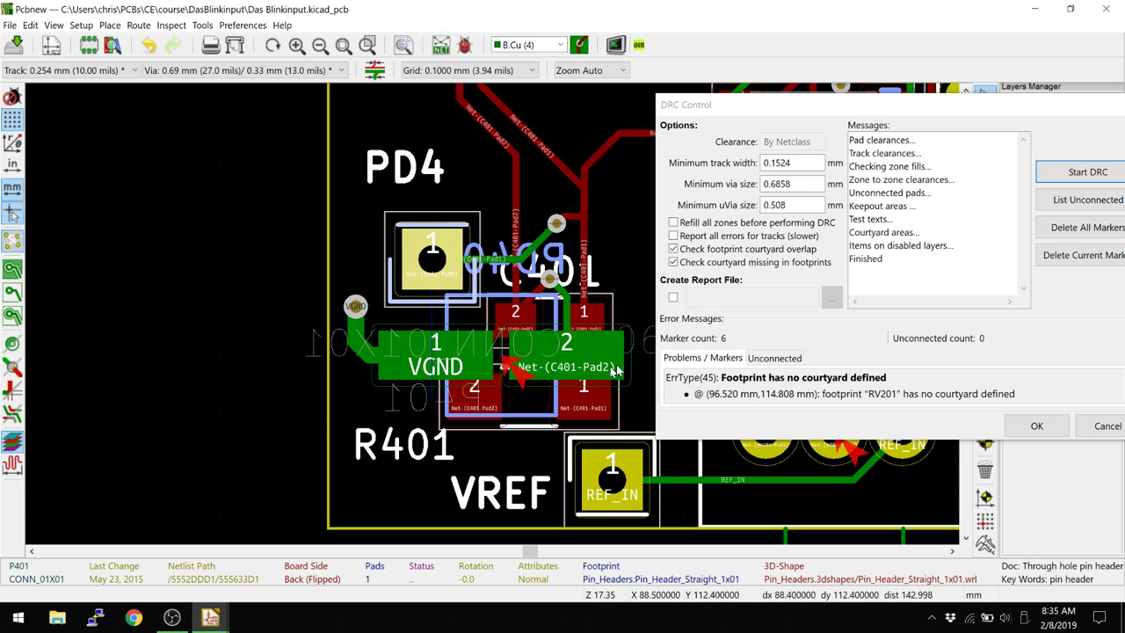
Disable the missing-courtyard check and rerun DRC with refilled zones, getting 0 markers.
{"action": "left_click", "coordinate": [673, 263]}
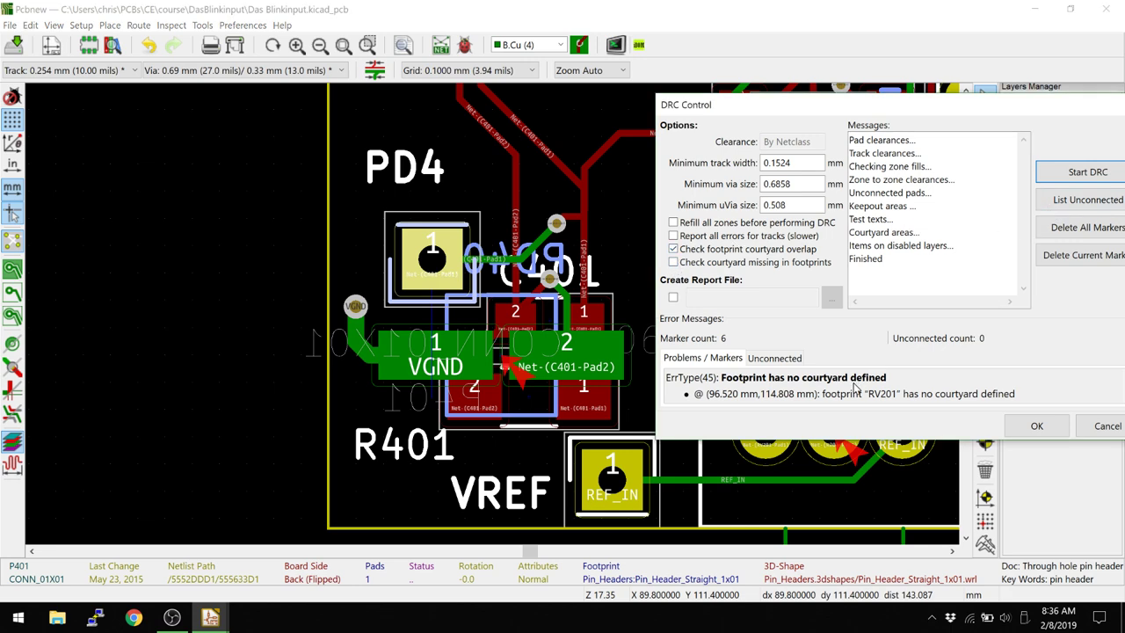
{"action": "left_click", "coordinate": [1060, 173]}
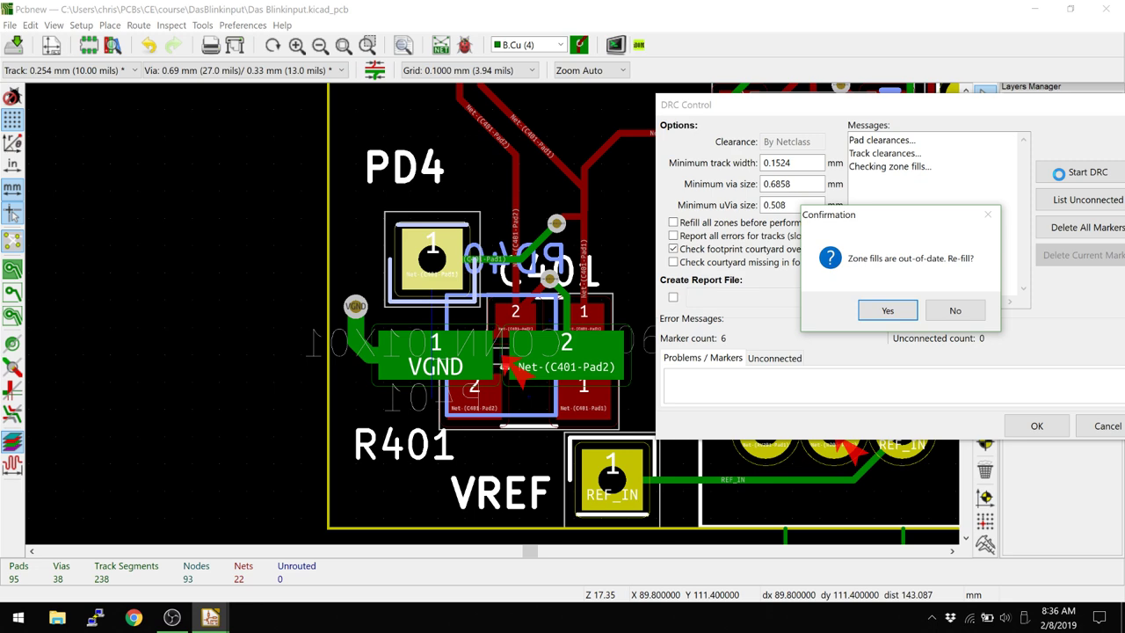
{"action": "left_click", "coordinate": [908, 311]}
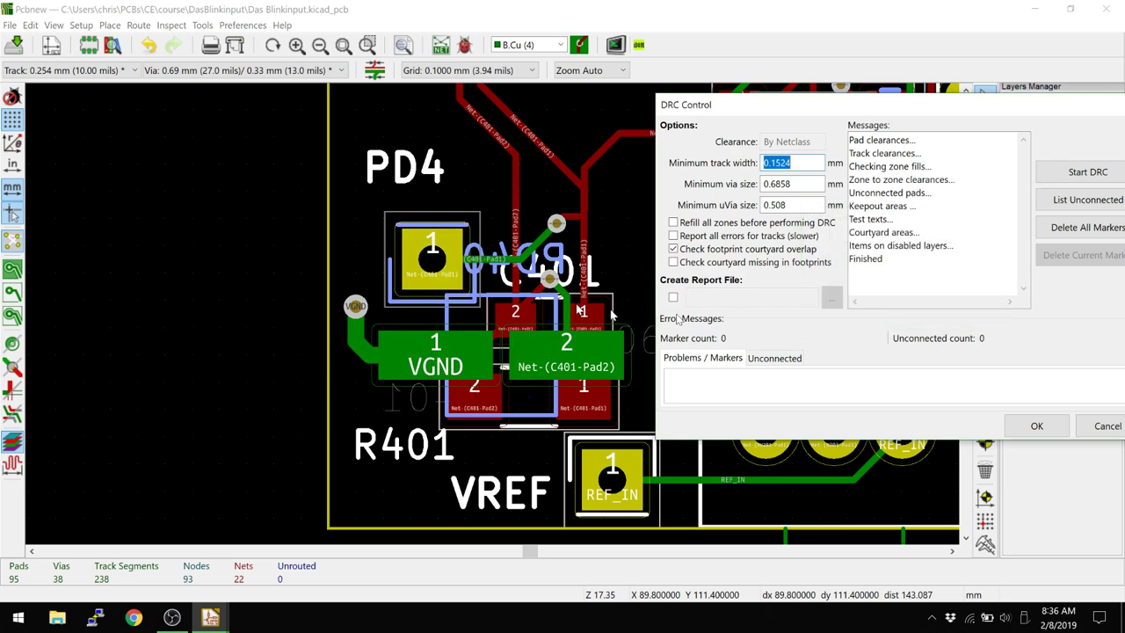
{"action": "scroll", "coordinate": [475, 325], "scroll_direction": "up", "scroll_amount": 3}
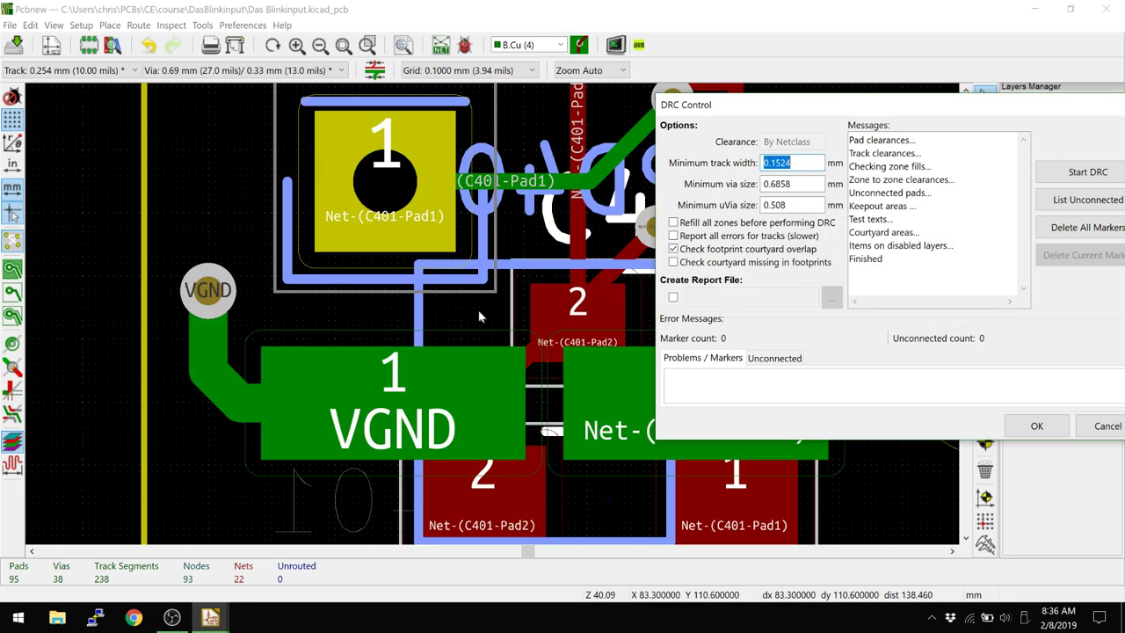
{"action": "scroll", "coordinate": [321, 333], "scroll_direction": "down", "scroll_amount": 2}
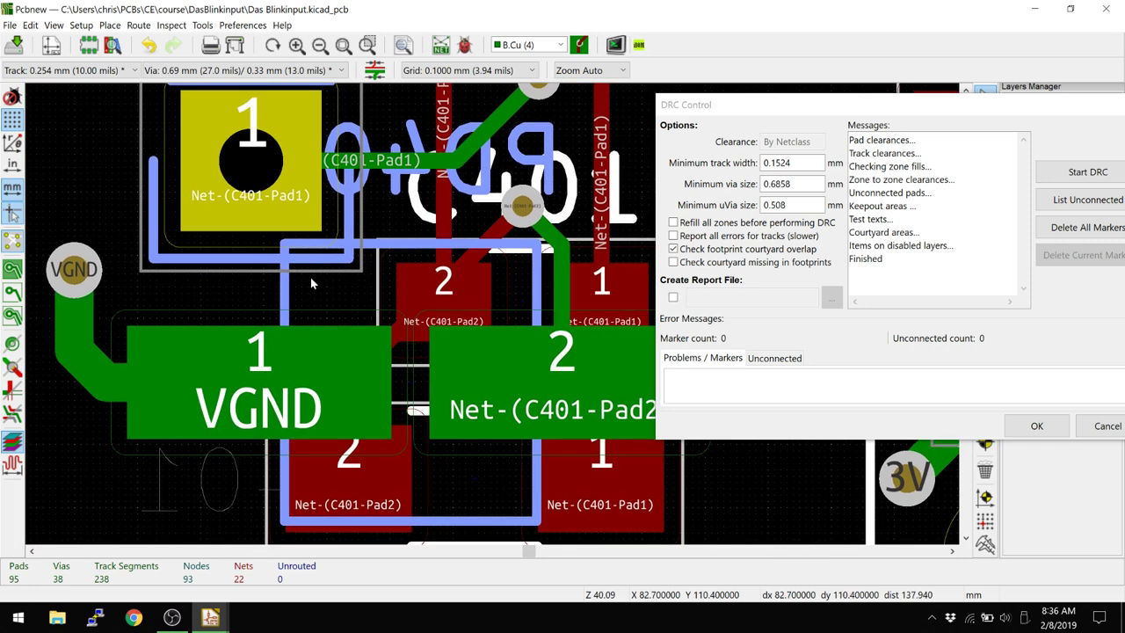
Toggle front footprint visibility in the Items list, then close the DRC dialog.
{"action": "left_click_drag", "start_coordinate": [1061, 113], "coordinate": [719, 218]}
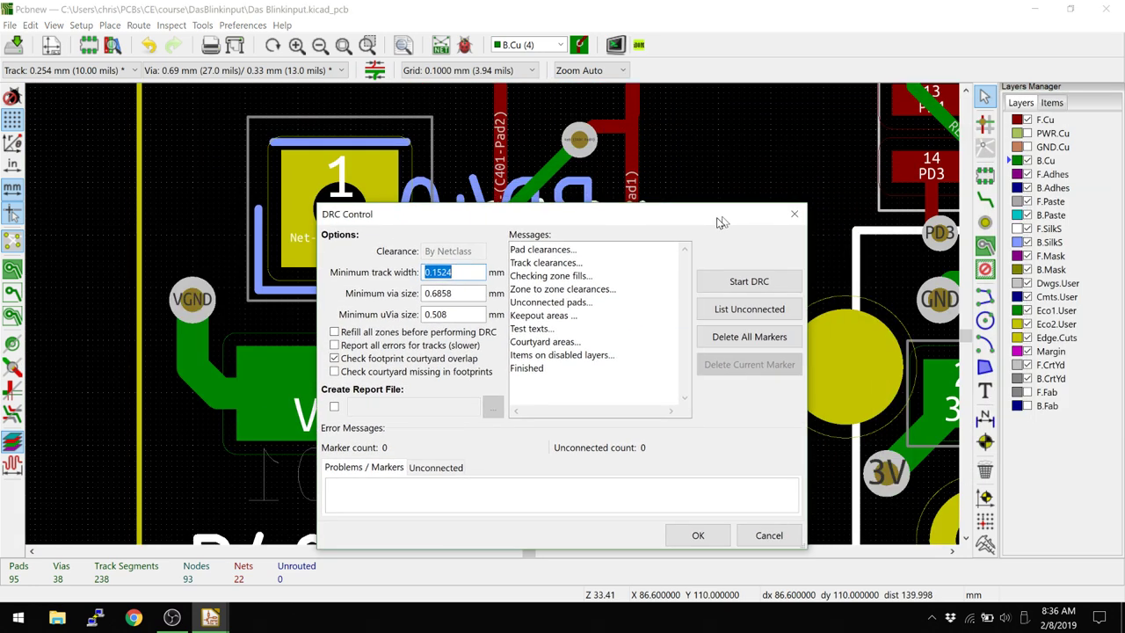
{"action": "left_click", "coordinate": [1053, 102]}
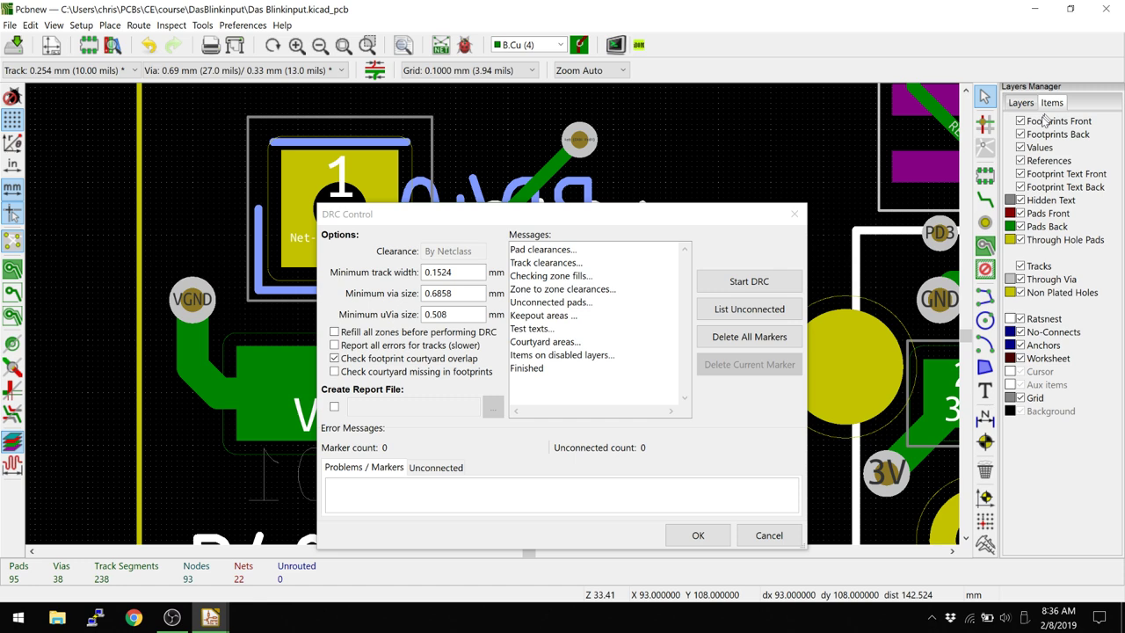
{"action": "left_click", "coordinate": [1020, 120]}
{"action": "left_click", "coordinate": [1020, 102]}
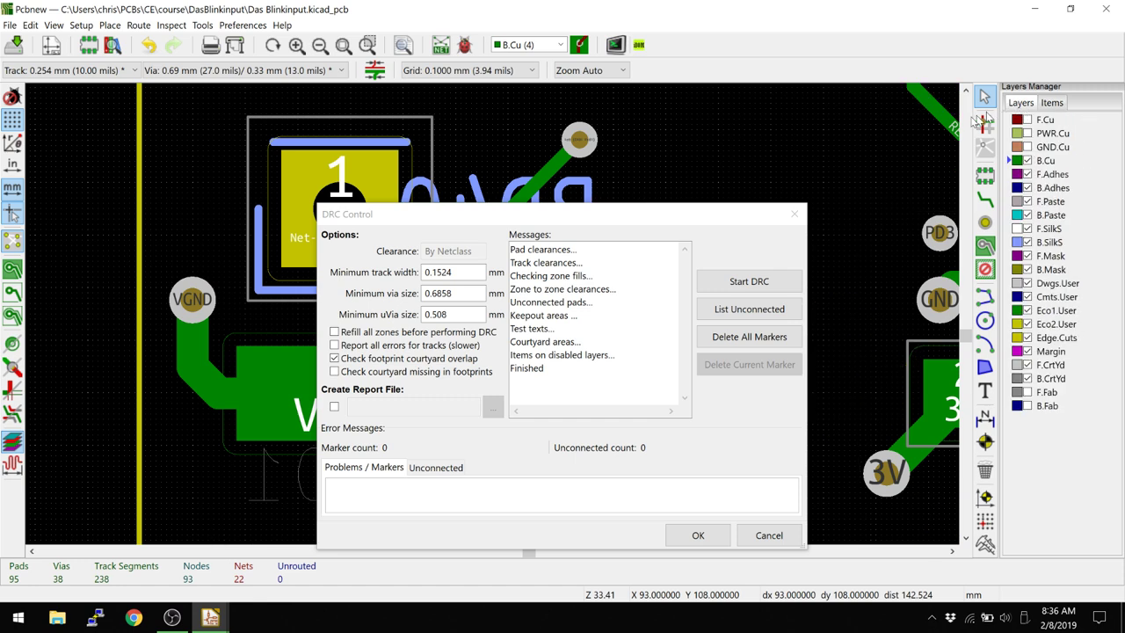
{"action": "left_click", "coordinate": [795, 213]}
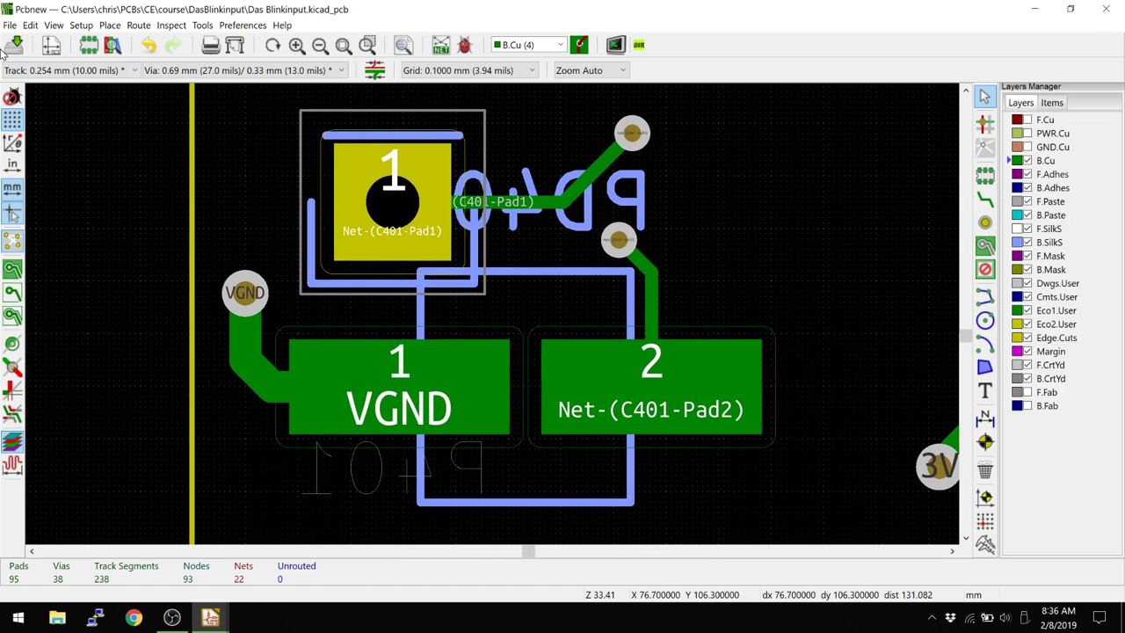
Run DRC once, close it, and recentre the view on PD401.
{"action": "left_click", "coordinate": [464, 45]}
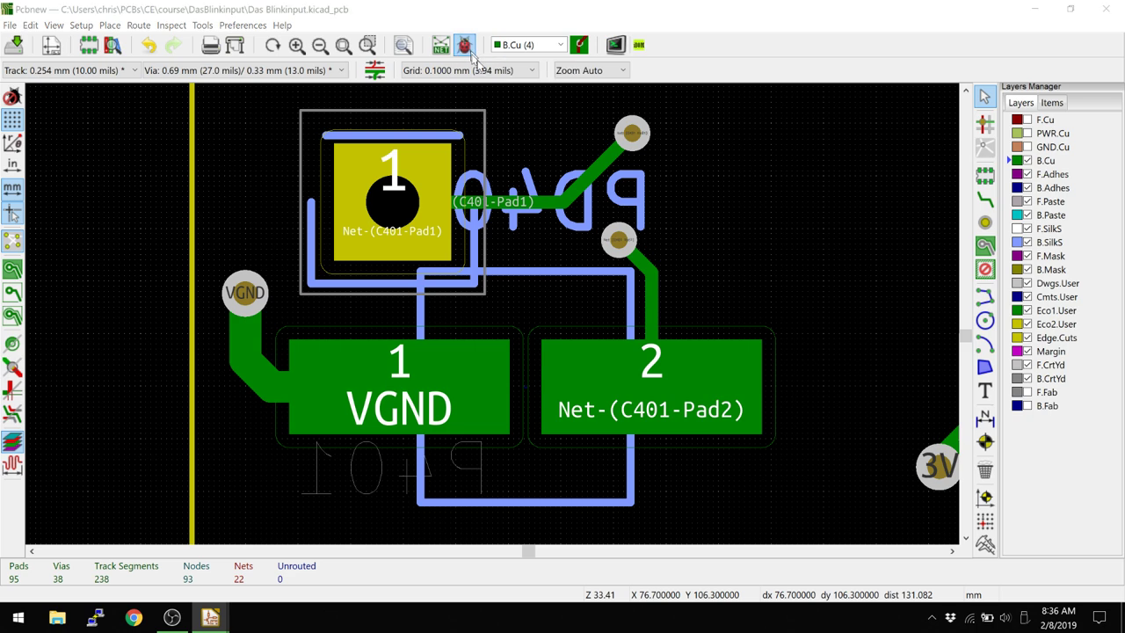
{"action": "left_click", "coordinate": [738, 283]}
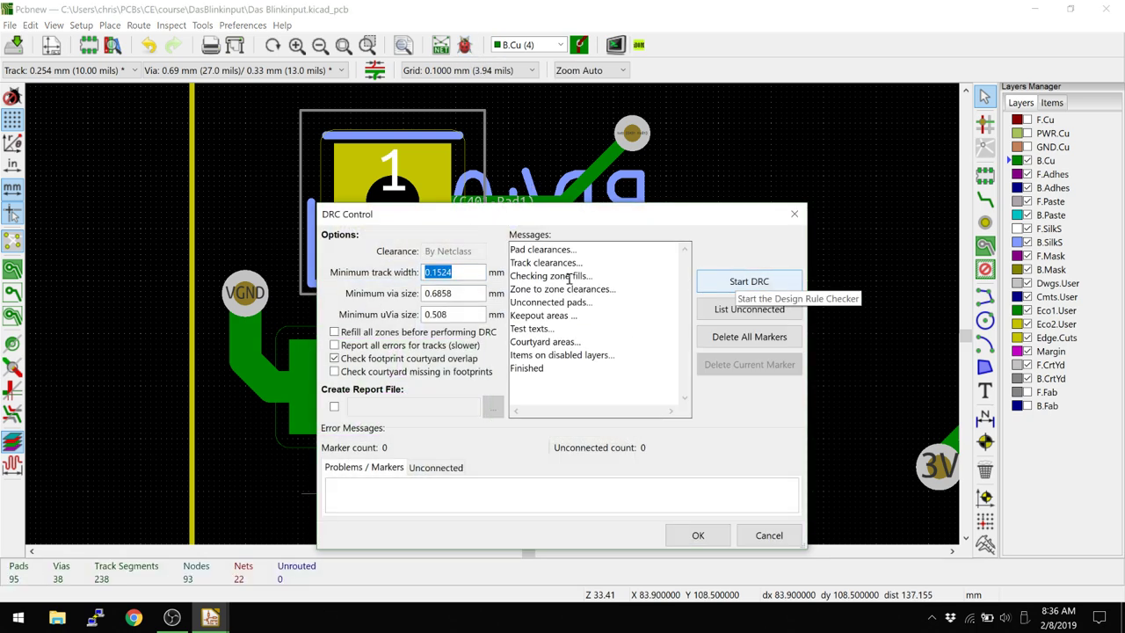
{"action": "left_click", "coordinate": [795, 213]}
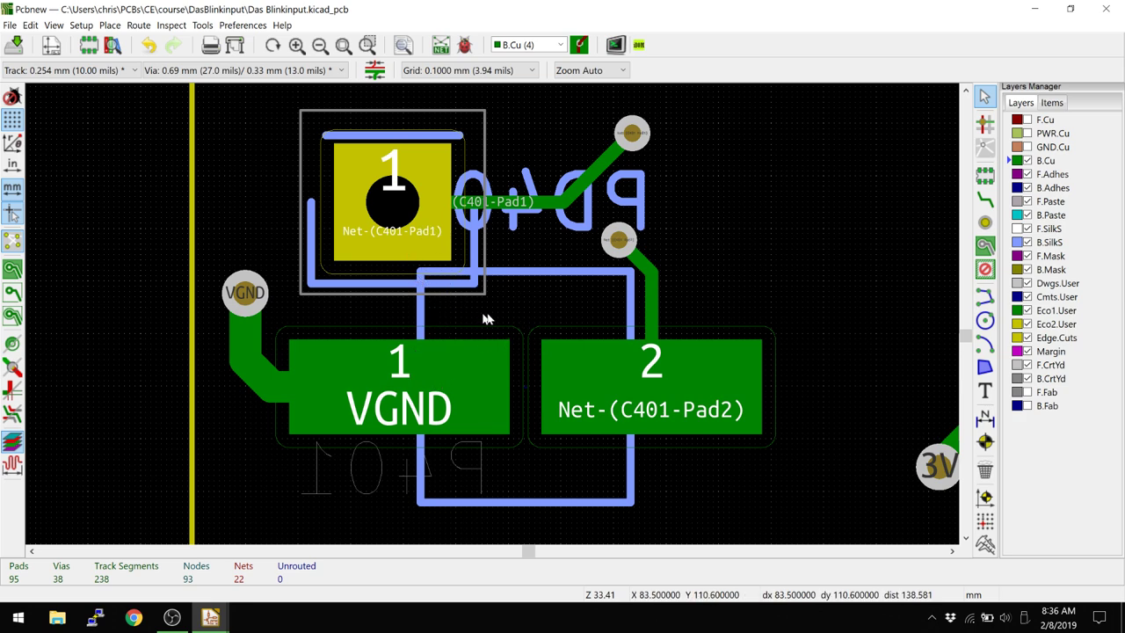
{"action": "middle_click_drag", "start_coordinate": [487, 320], "coordinate": [541, 284]}
Rerun DRC including missing courtyards, reviewing the 6 markers before closing the dialog.
{"action": "left_click", "coordinate": [464, 44]}
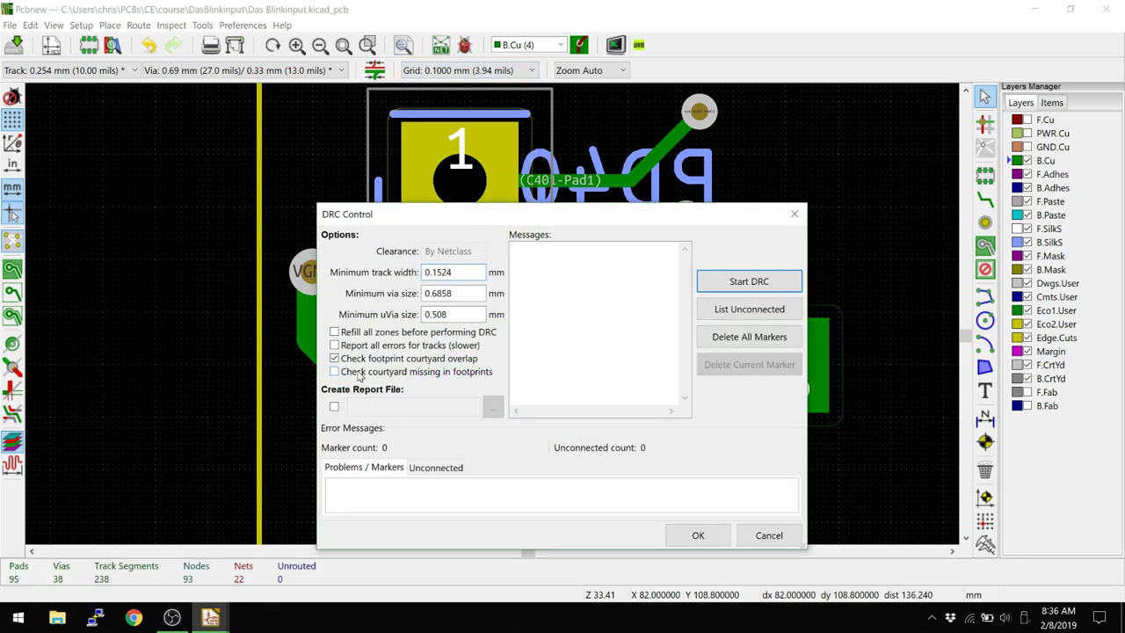
{"action": "left_click", "coordinate": [728, 283]}
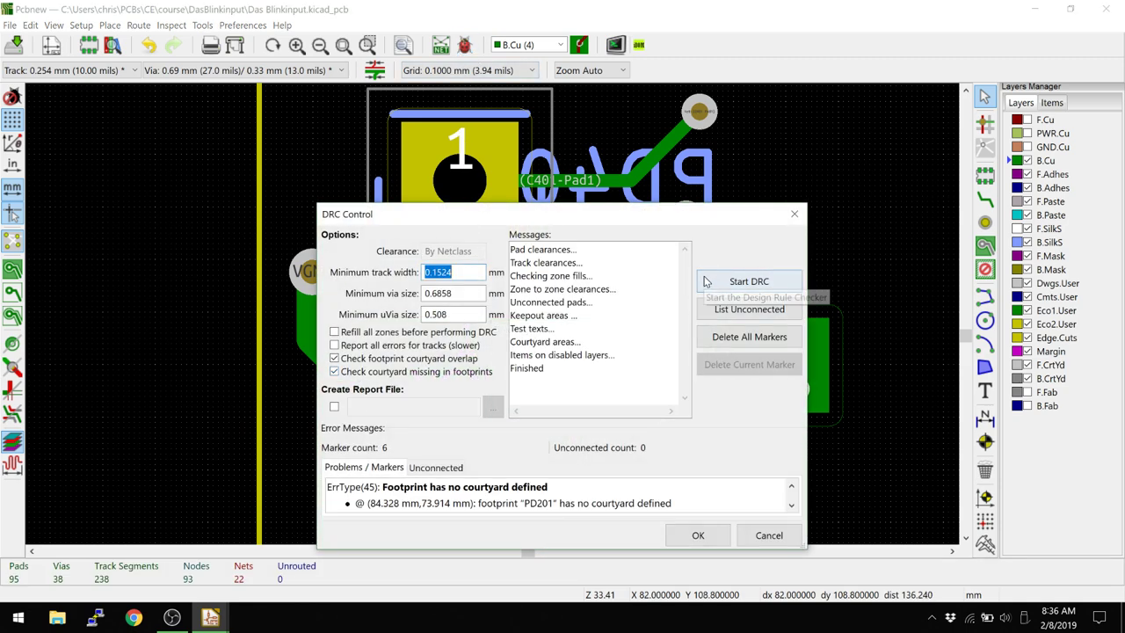
{"action": "left_click_drag", "start_coordinate": [507, 220], "coordinate": [458, 158]}
{"action": "left_click", "coordinate": [777, 152]}
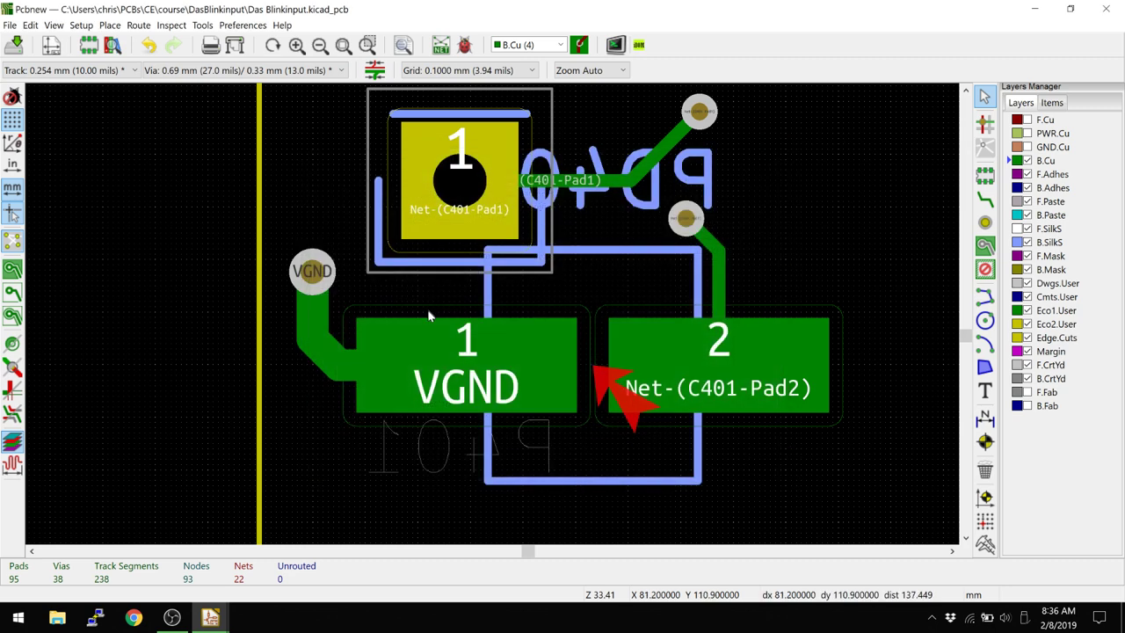
From PD401's Footprint Properties, open its VBPW34SR footprint in the Footprint Editor and frame it.
{"action": "left_click", "coordinate": [565, 282]}
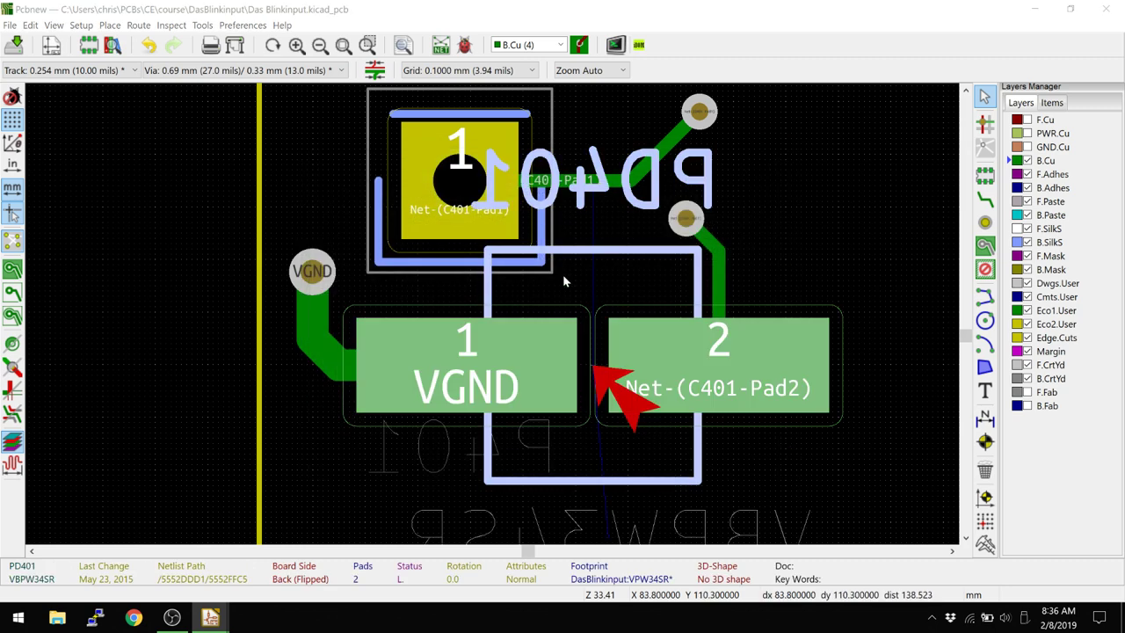
{"action": "double_click", "coordinate": [565, 281]}
{"action": "left_click", "coordinate": [650, 143]}
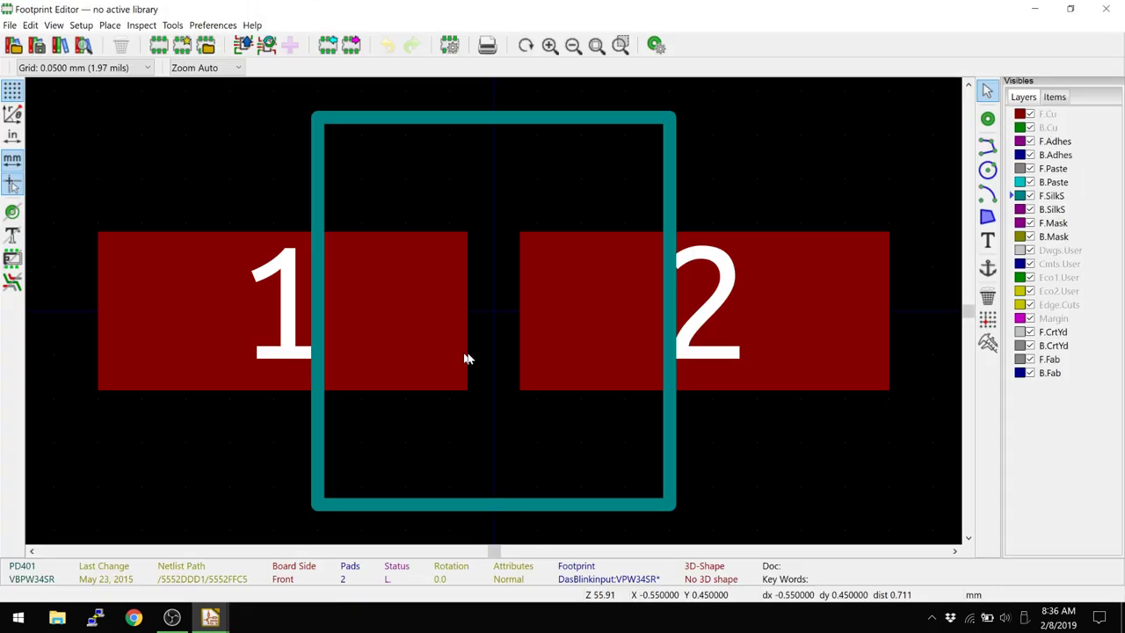
{"action": "scroll", "coordinate": [493, 311], "scroll_direction": "down", "scroll_amount": 4}
{"action": "scroll", "coordinate": [493, 310], "scroll_direction": "up", "scroll_amount": 2}
{"action": "scroll", "coordinate": [493, 310], "scroll_direction": "down", "scroll_amount": 2}
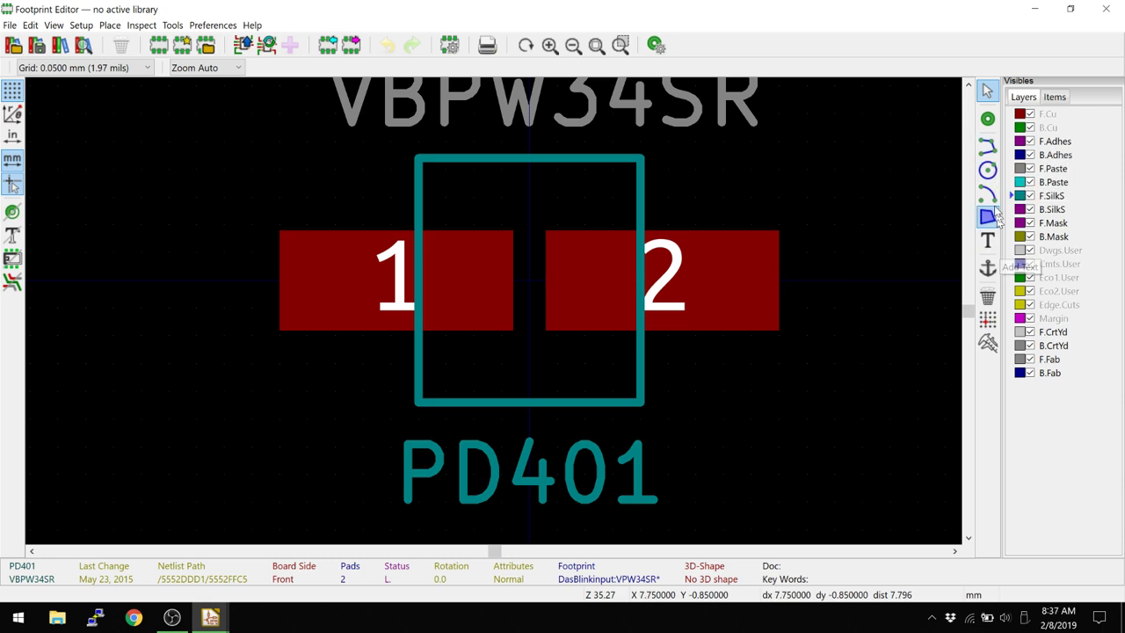
Draw a closed graphic-line rectangle from -4.65, -2.4 to 4.8, 2.45, then select its top edge.
{"action": "left_click", "coordinate": [987, 148]}
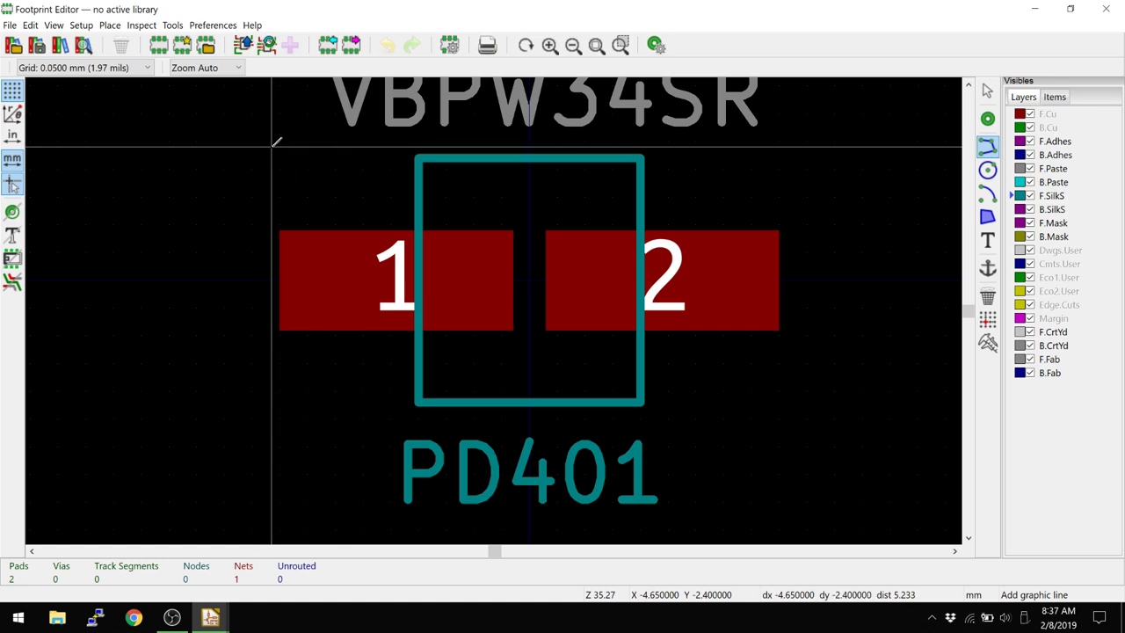
{"action": "left_click", "coordinate": [271, 147]}
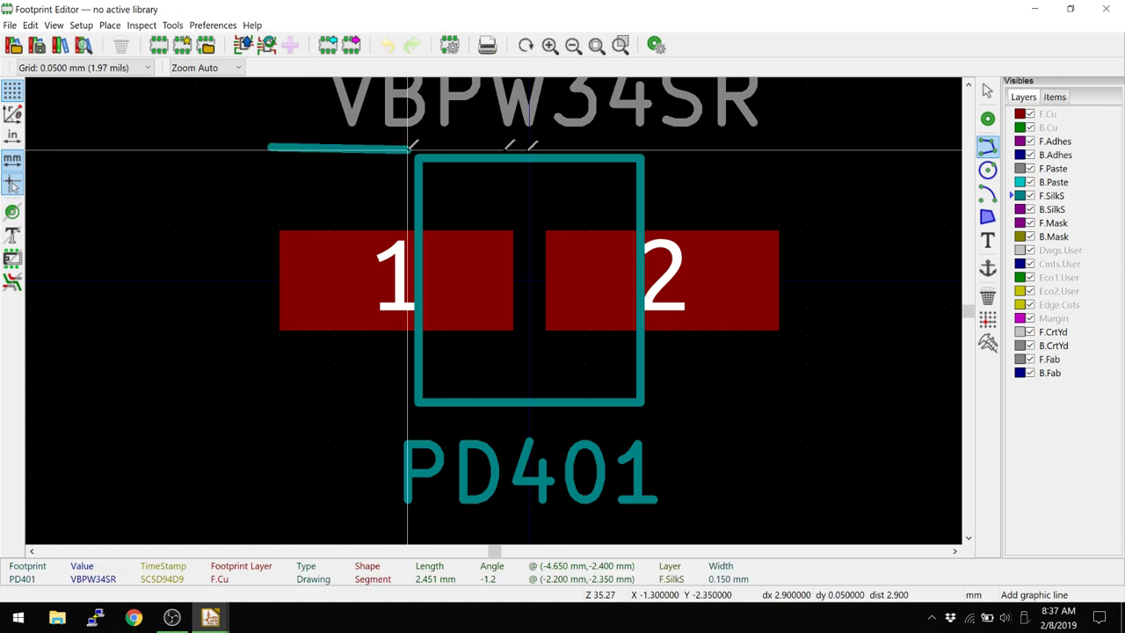
{"action": "left_click", "coordinate": [797, 147]}
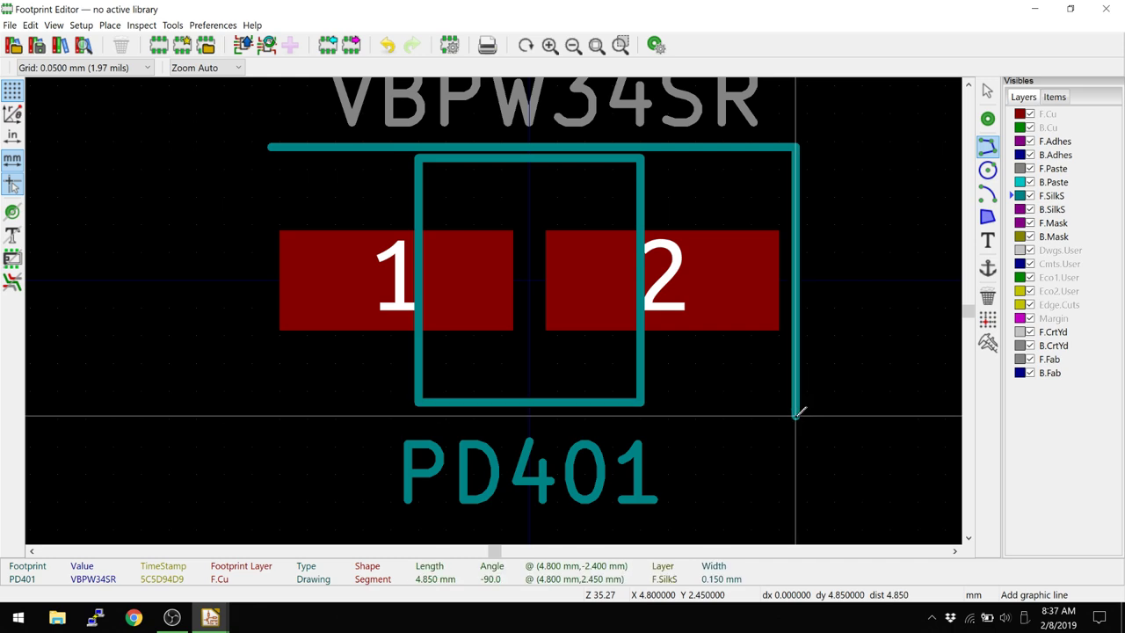
{"action": "left_click", "coordinate": [798, 413]}
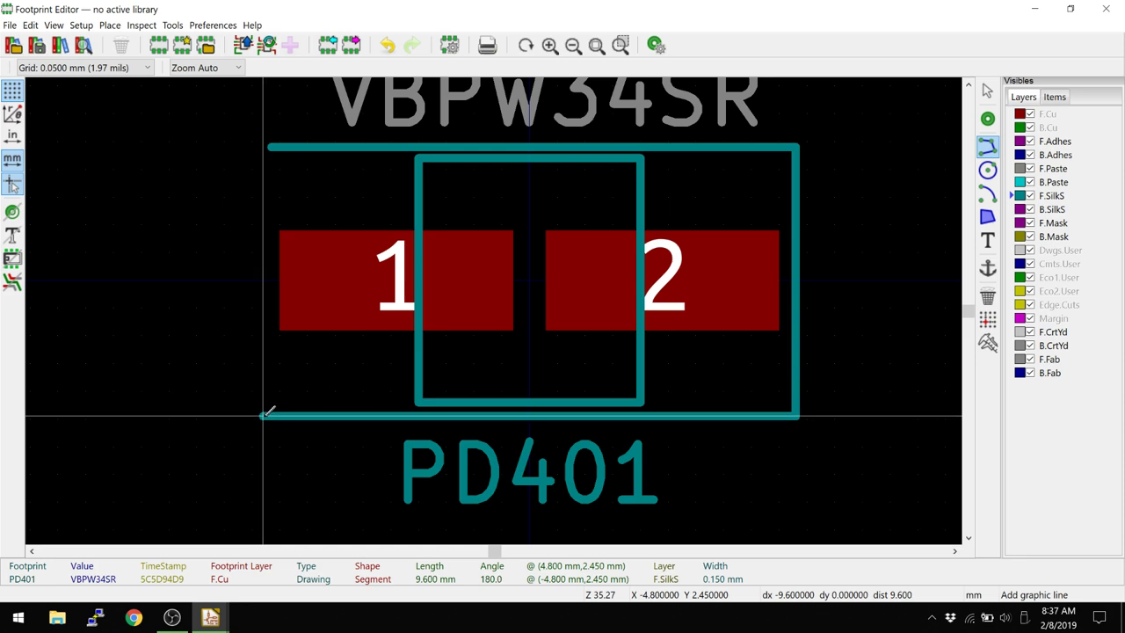
{"action": "left_click", "coordinate": [271, 414]}
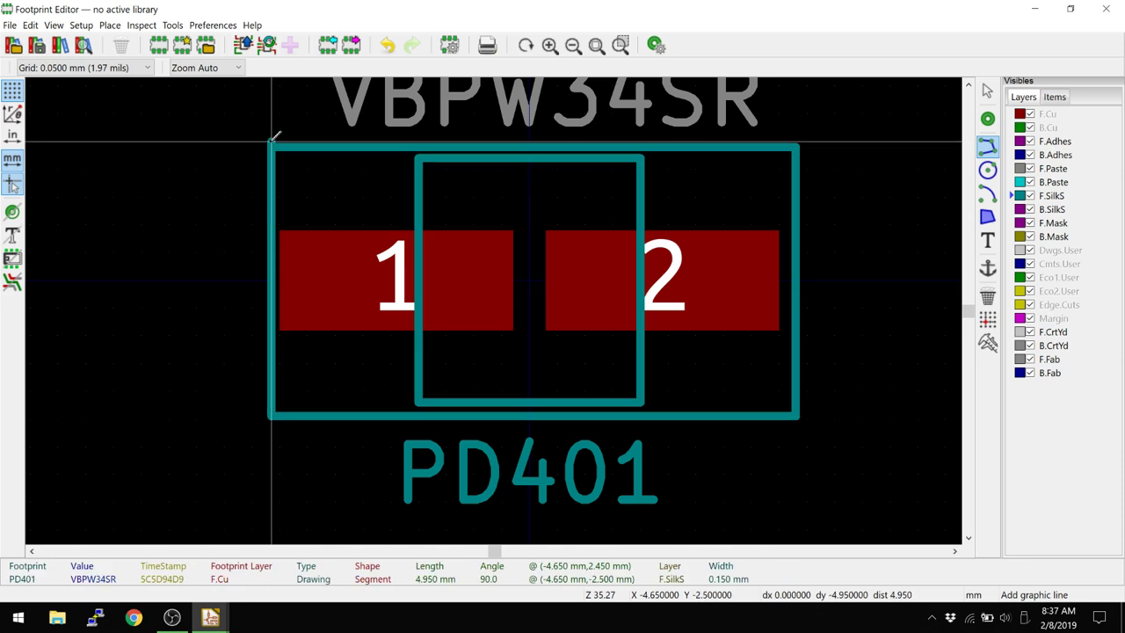
{"action": "double_click", "coordinate": [273, 144]}
{"action": "key", "text": "Escape"}
{"action": "left_click", "coordinate": [298, 151]}
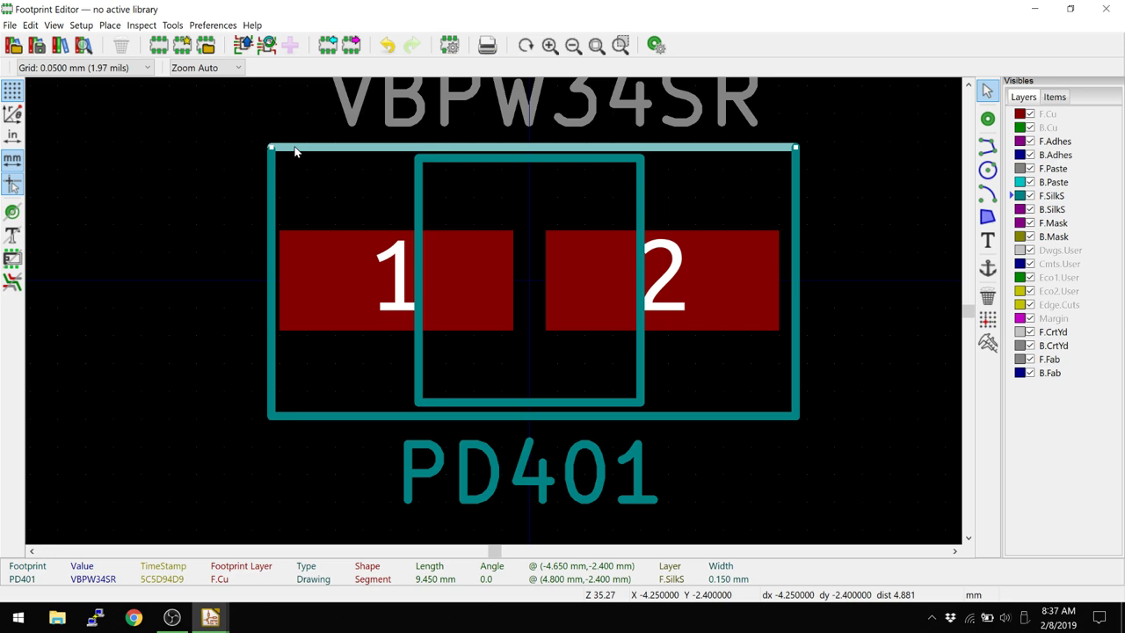
Put the rectangle's top edge on F.CrtYd with 0.05 mm thickness.
{"action": "double_click", "coordinate": [294, 151]}
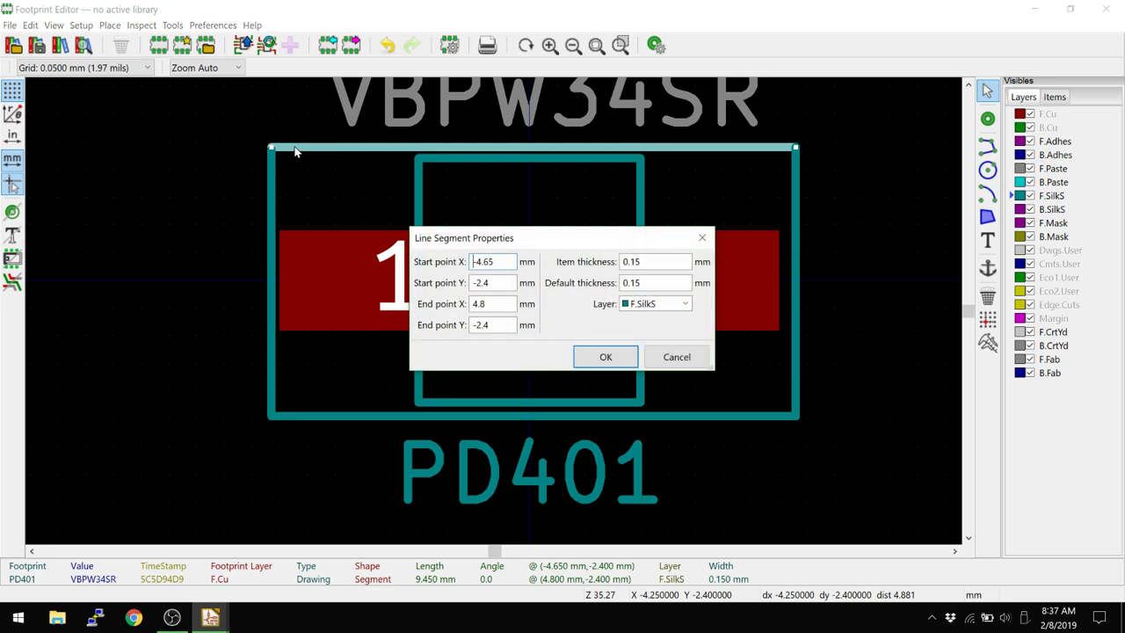
{"action": "double_click", "coordinate": [653, 263]}
{"action": "left_click", "coordinate": [648, 306]}
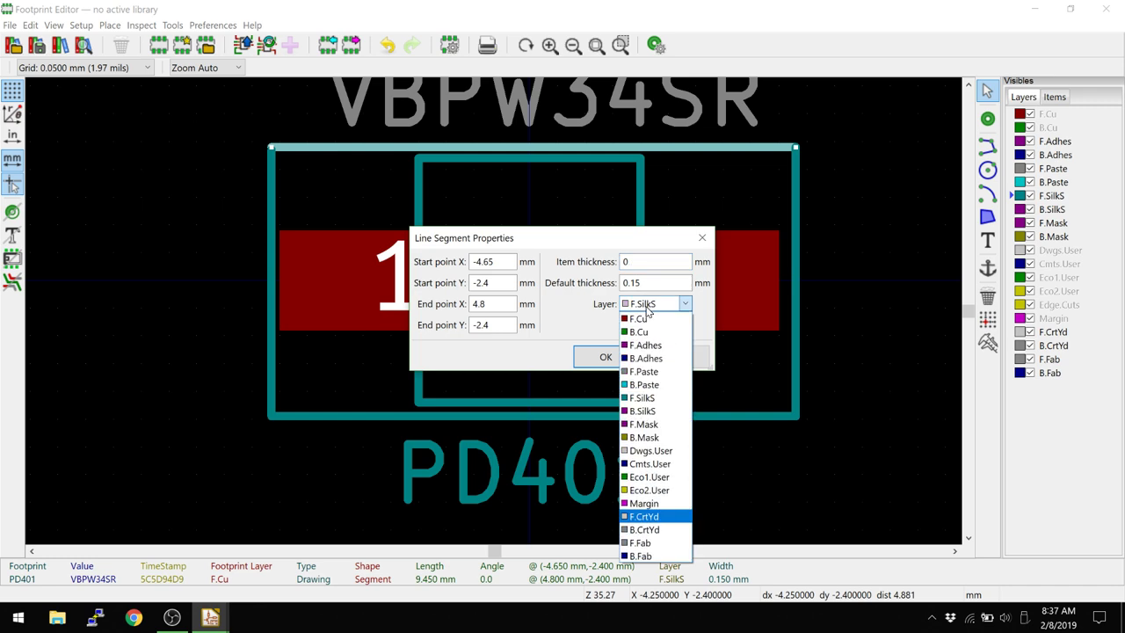
{"action": "key", "text": "f"}
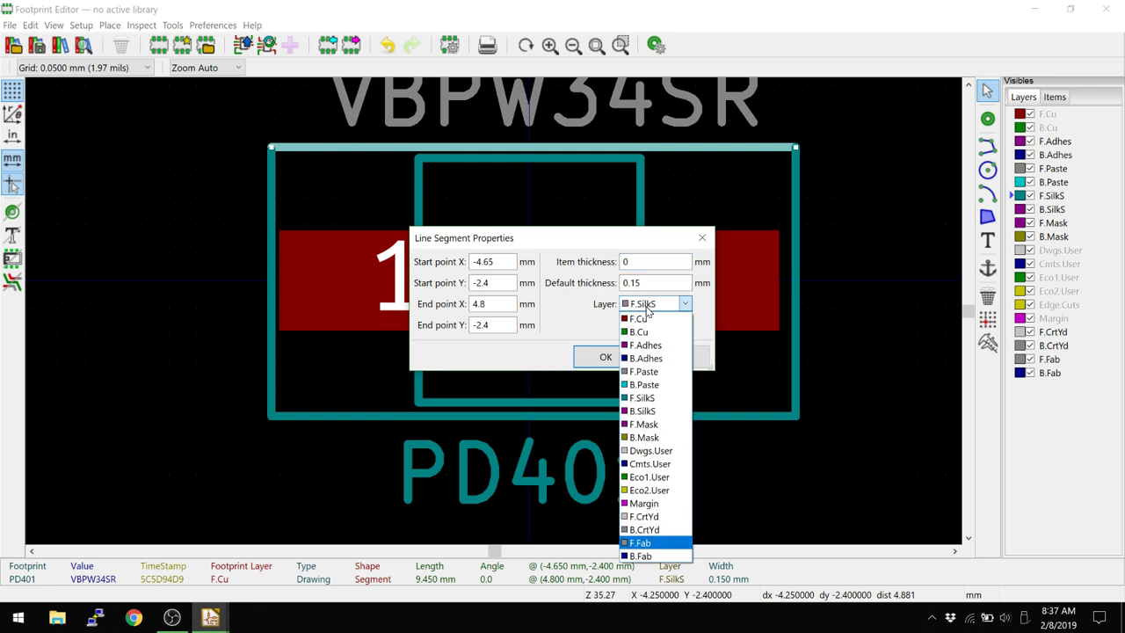
{"action": "key", "text": "Up"}
{"action": "key", "text": "Up"}
{"action": "key", "text": "Return"}
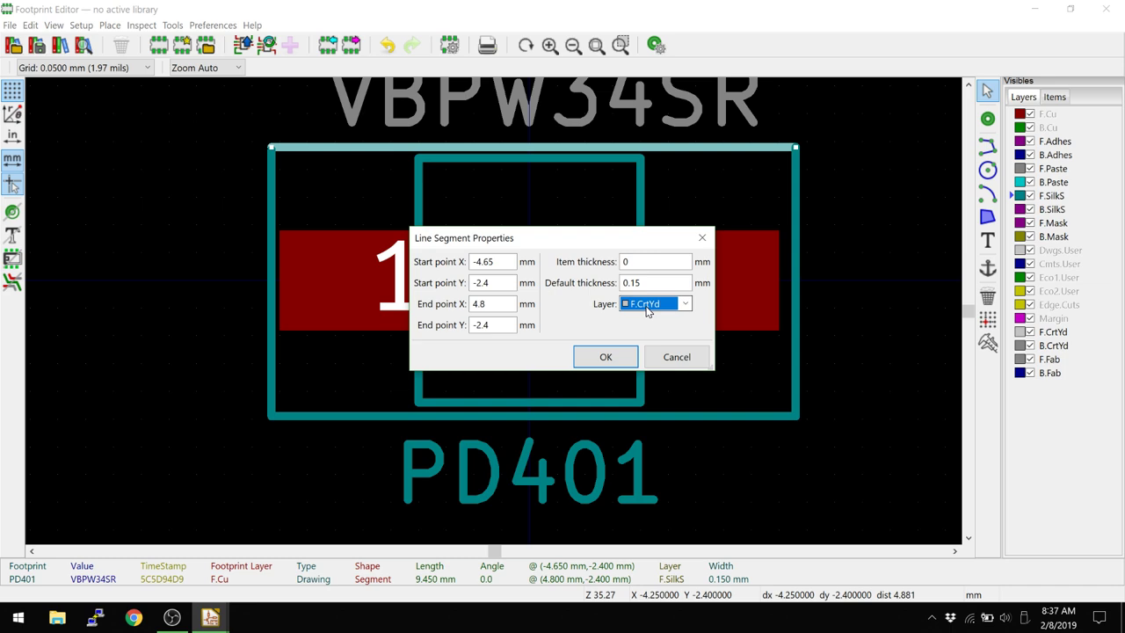
{"action": "left_click", "coordinate": [598, 356]}
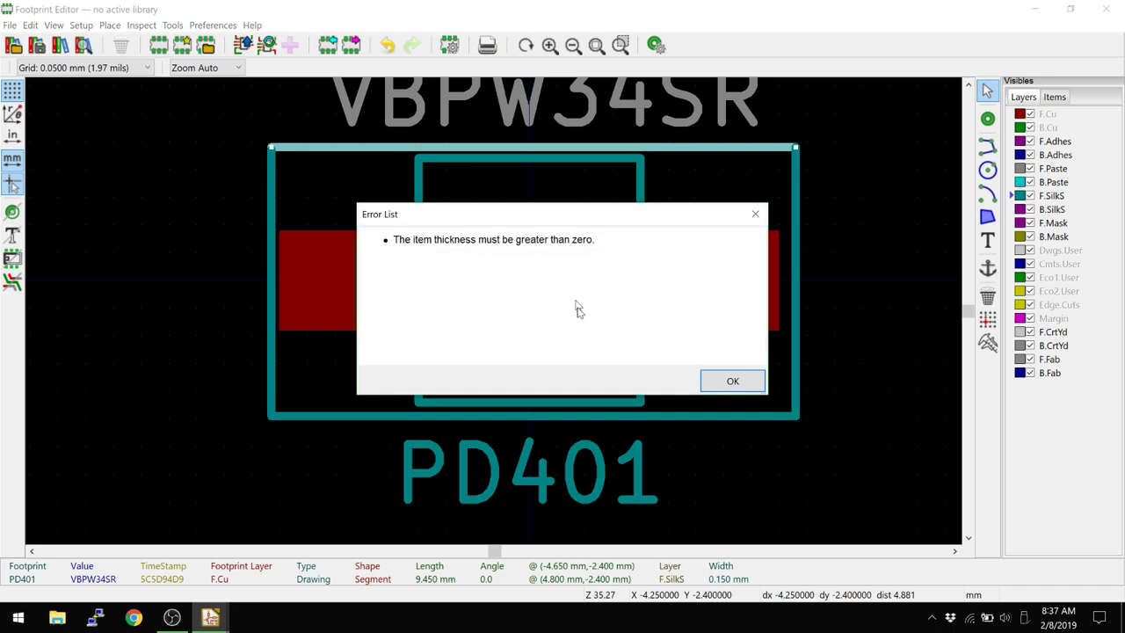
{"action": "left_click", "coordinate": [719, 384]}
{"action": "left_click", "coordinate": [659, 262]}
{"action": "type", "text": "..05"}
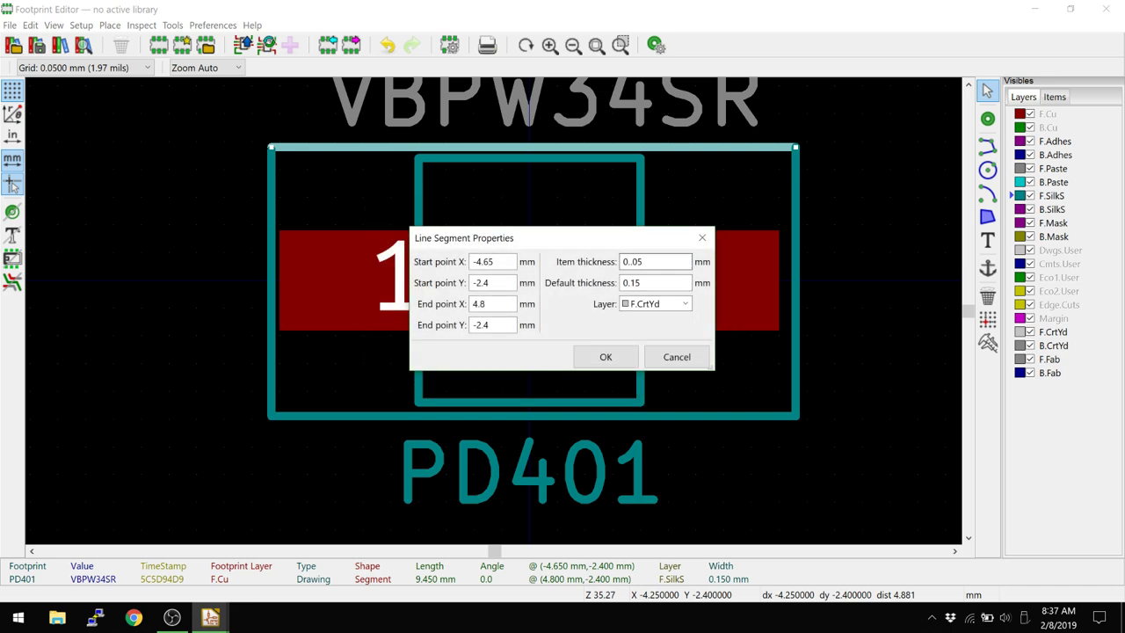
{"action": "key", "text": "shift+Left"}
{"action": "key", "text": "shift+Left"}
{"action": "key", "text": "shift+Left"}
{"action": "key", "text": "shift+Left"}
{"action": "key", "text": "Return"}
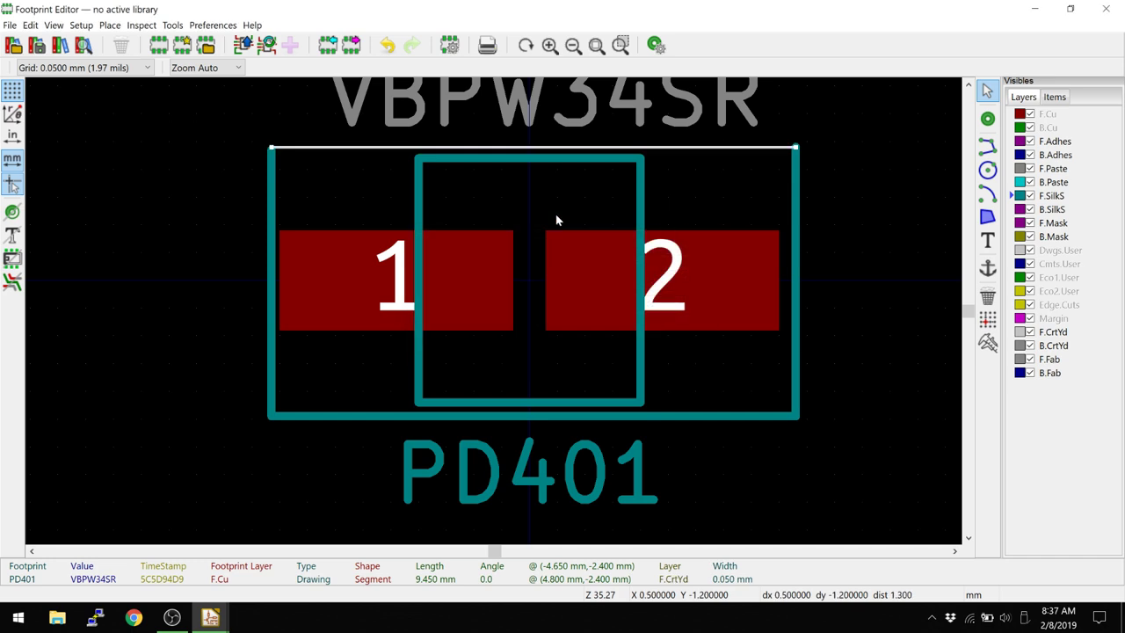
{"action": "left_click", "coordinate": [706, 184]}
Move the right and bottom edges onto F.CrtYd at 0.05 mm.
{"action": "left_click", "coordinate": [794, 177]}
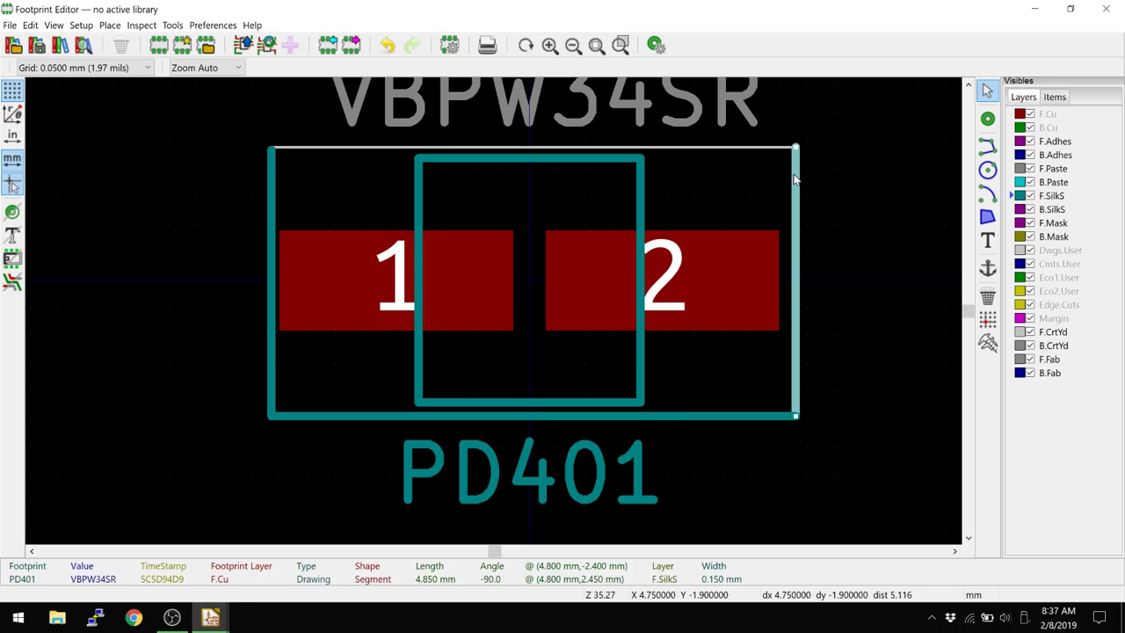
{"action": "double_click", "coordinate": [795, 179]}
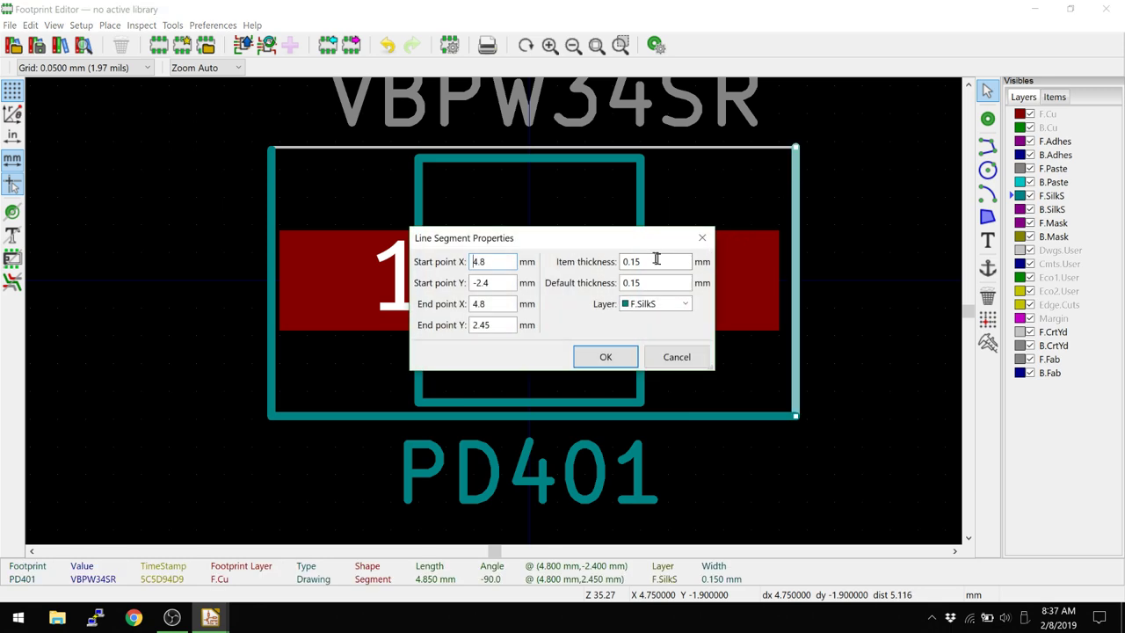
{"action": "key", "text": "Tab"}
{"action": "key", "text": "Tab"}
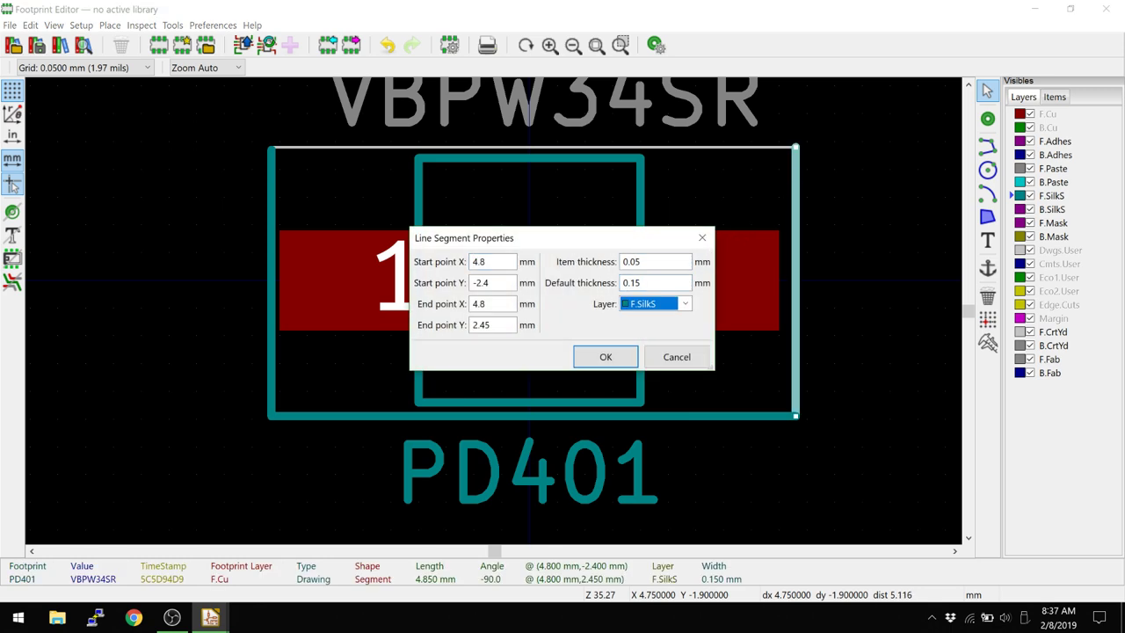
{"action": "key", "text": "Return"}
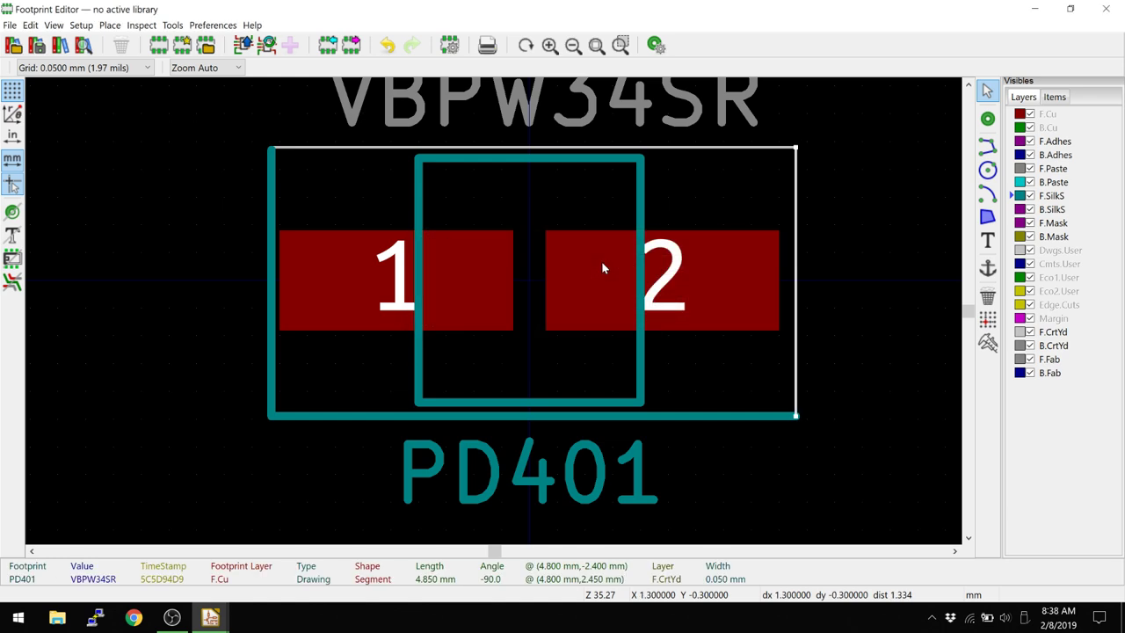
{"action": "left_click", "coordinate": [740, 404]}
{"action": "left_click", "coordinate": [738, 418]}
{"action": "double_click", "coordinate": [738, 419]}
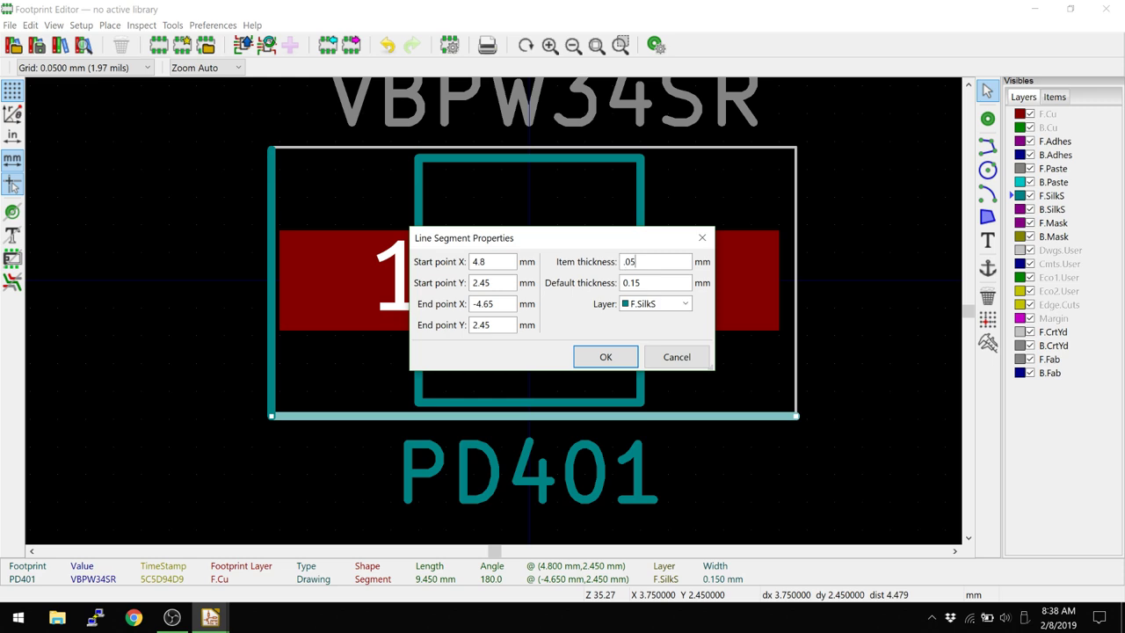
{"action": "key", "text": "Tab"}
{"action": "key", "text": "Tab"}
{"action": "key", "text": "Down"}
{"action": "key", "text": "Return"}
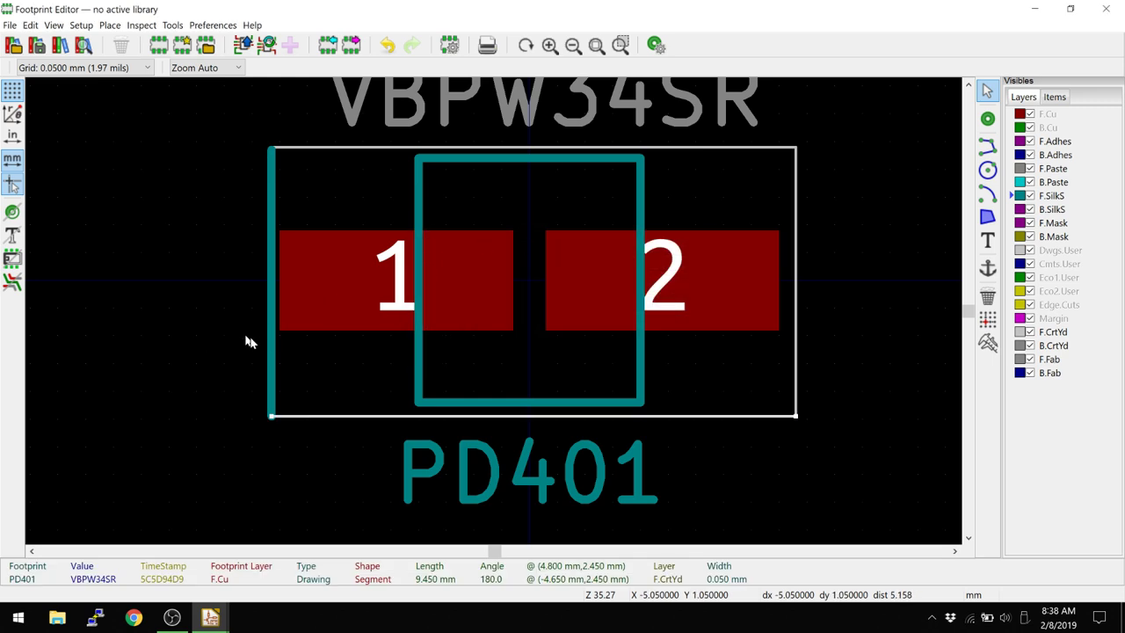
Set the left edge to 0.05 mm thickness on F.CrtYd.
{"action": "left_click", "coordinate": [272, 340]}
{"action": "double_click", "coordinate": [272, 340]}
{"action": "left_click_drag", "start_coordinate": [640, 261], "coordinate": [613, 261]}
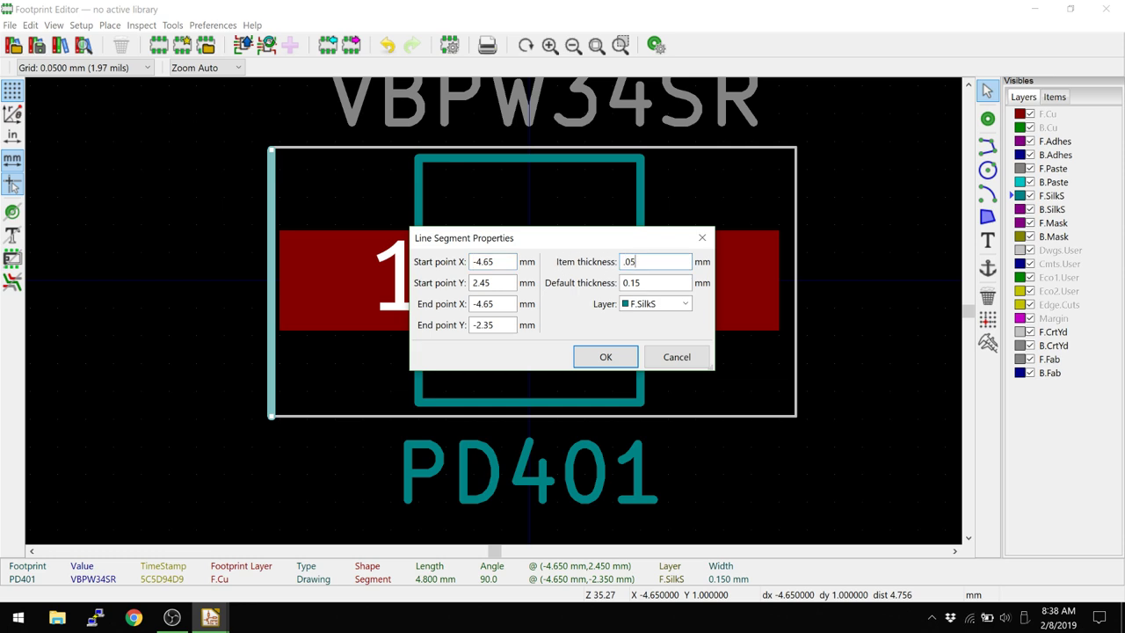
{"action": "type", "text": ".05"}
{"action": "key", "text": "Tab"}
{"action": "key", "text": "Tab"}
{"action": "key", "text": "Down"}
{"action": "key", "text": "Return"}
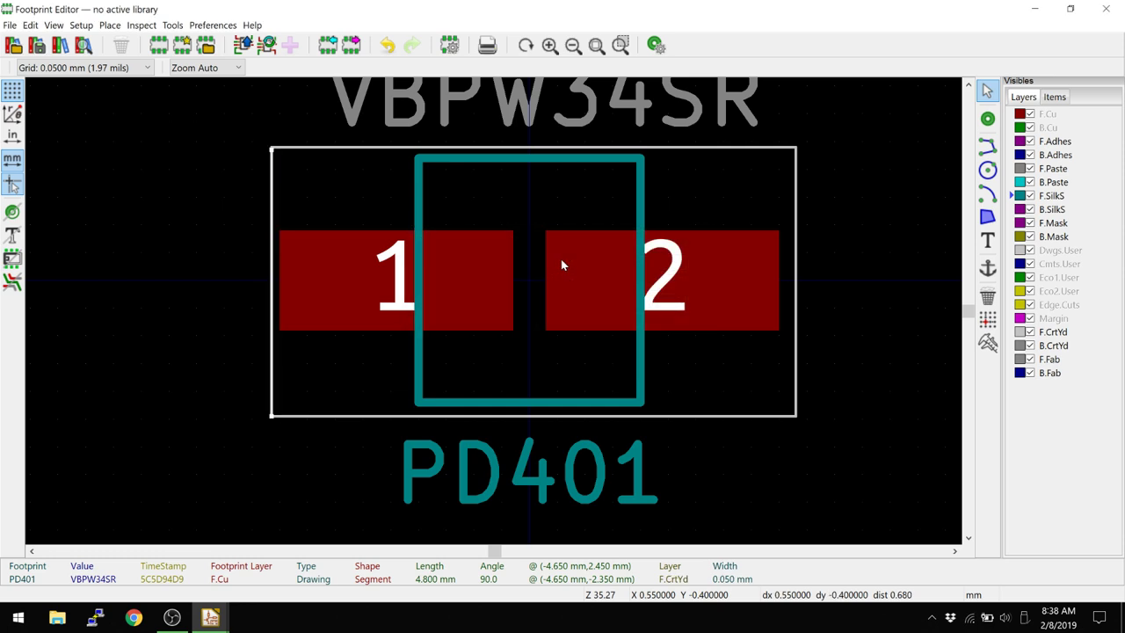
Change the grid to 1.0 mm, then 0.25 mm, and join the right edge's end to the bottom corner.
{"action": "right_click", "coordinate": [823, 307]}
{"action": "left_click", "coordinate": [873, 615]}
{"action": "right_click", "coordinate": [857, 499]}
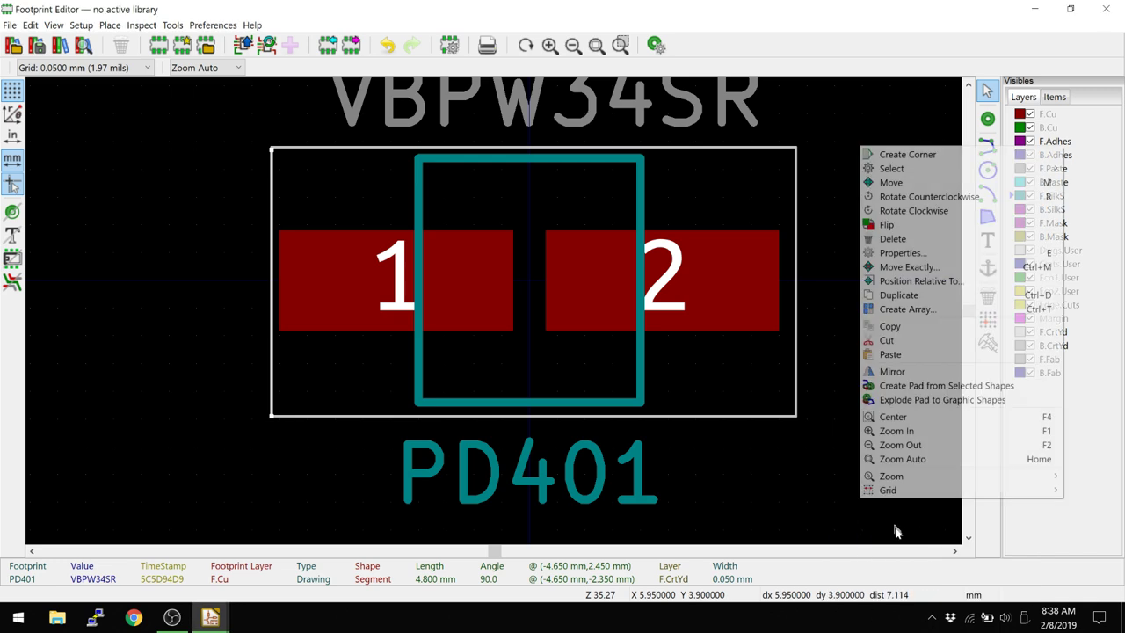
{"action": "mouse_move", "coordinate": [884, 492]}
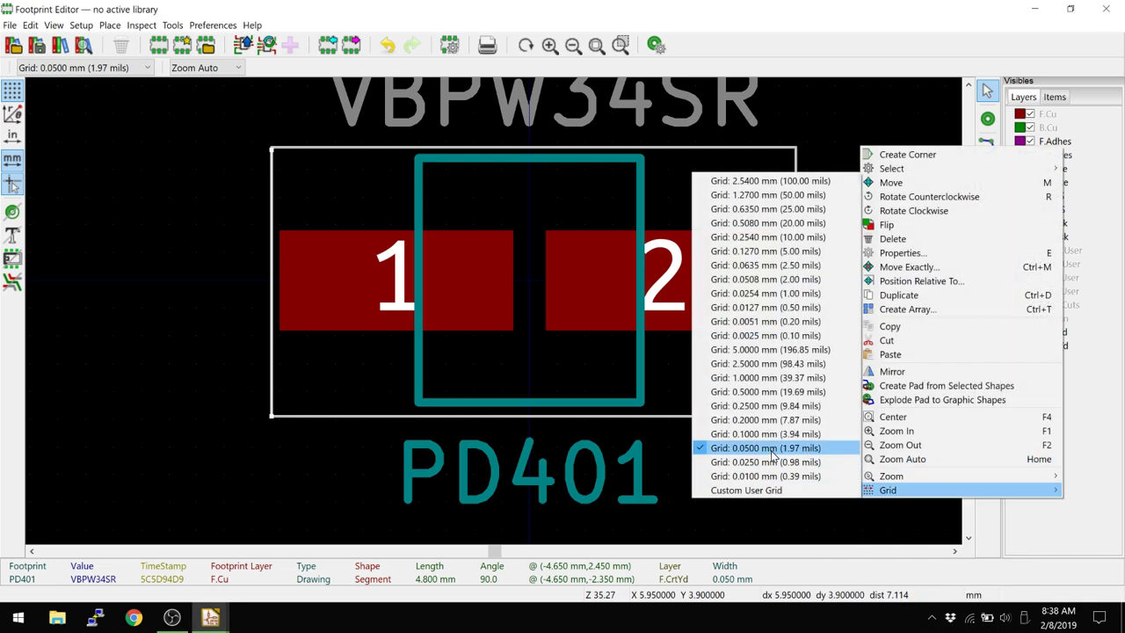
{"action": "left_click", "coordinate": [748, 384]}
{"action": "scroll", "coordinate": [799, 449], "scroll_direction": "up", "scroll_amount": 4}
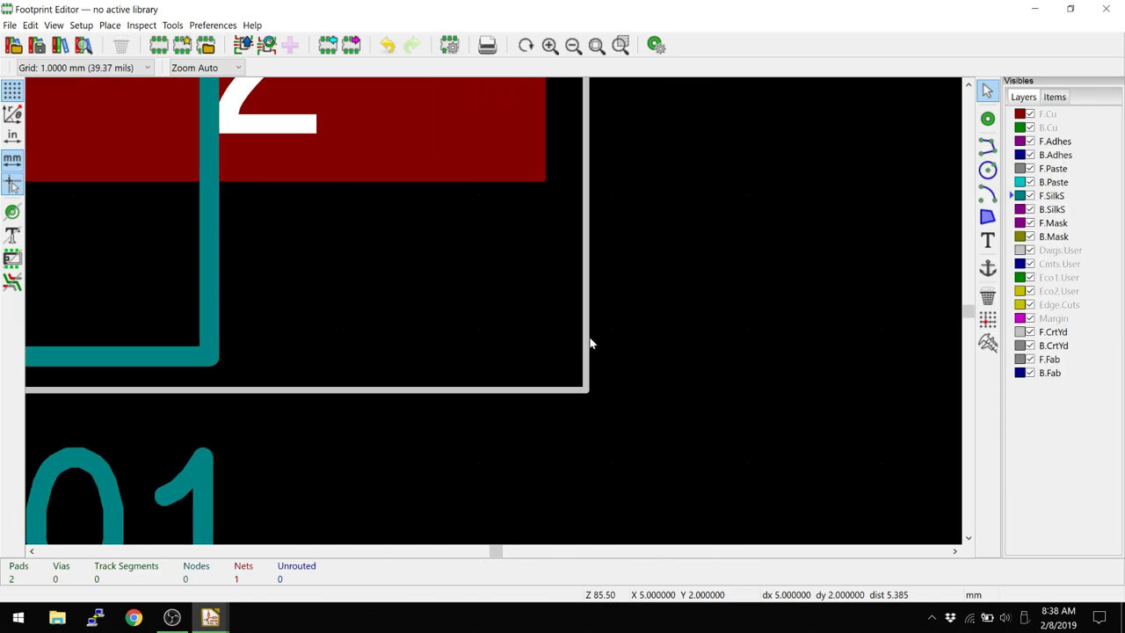
{"action": "left_click_drag", "start_coordinate": [587, 345], "coordinate": [572, 419]}
{"action": "right_click", "coordinate": [571, 422]}
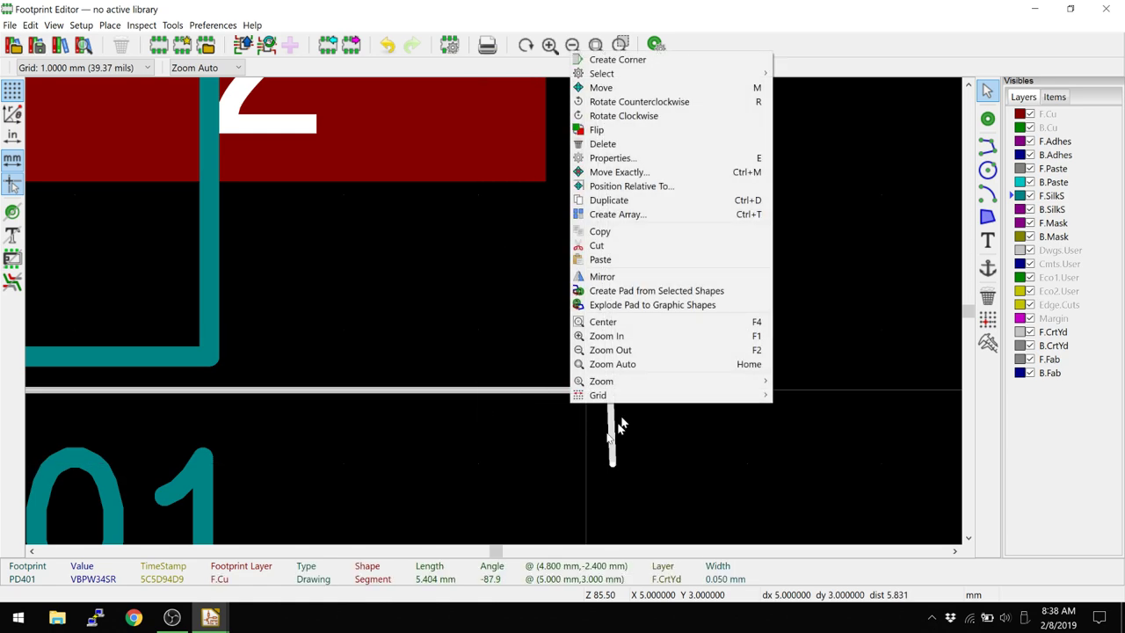
{"action": "mouse_move", "coordinate": [630, 394]}
{"action": "left_click", "coordinate": [795, 311]}
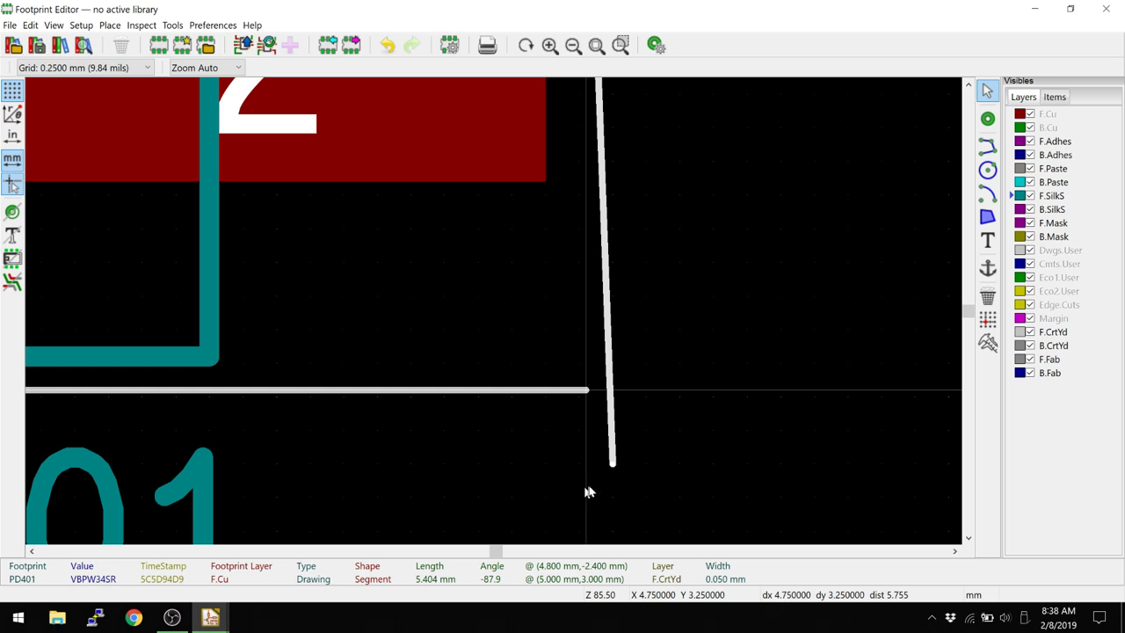
{"action": "left_click_drag", "start_coordinate": [601, 429], "coordinate": [590, 396]}
Snap the right edge's top end and both ends of the top edge onto the grid corners.
{"action": "left_click", "coordinate": [554, 393]}
{"action": "left_click", "coordinate": [583, 369]}
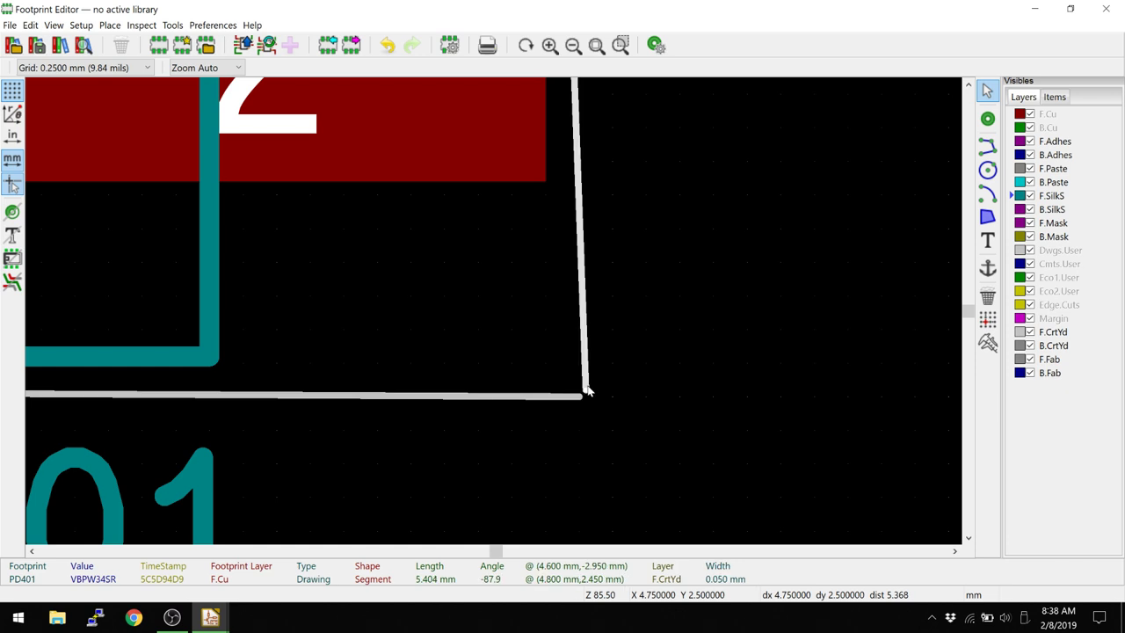
{"action": "scroll", "coordinate": [575, 378], "scroll_direction": "up", "scroll_amount": 1, "text": "shift"}
{"action": "scroll", "coordinate": [565, 322], "scroll_direction": "up", "scroll_amount": 5, "text": "shift"}
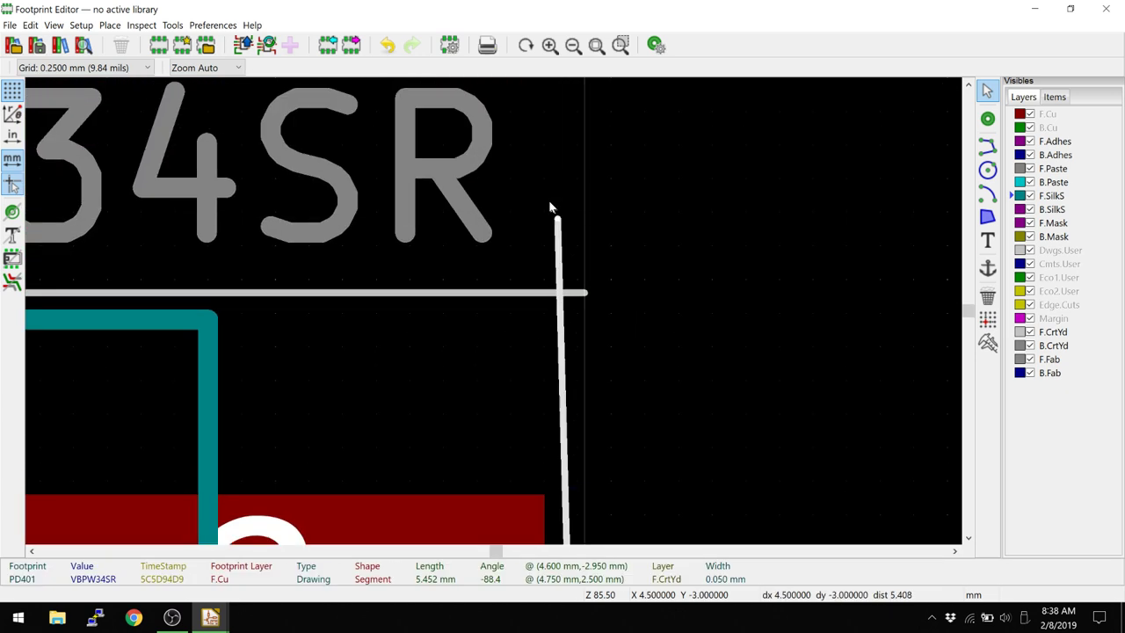
{"action": "left_click_drag", "start_coordinate": [556, 219], "coordinate": [577, 281]}
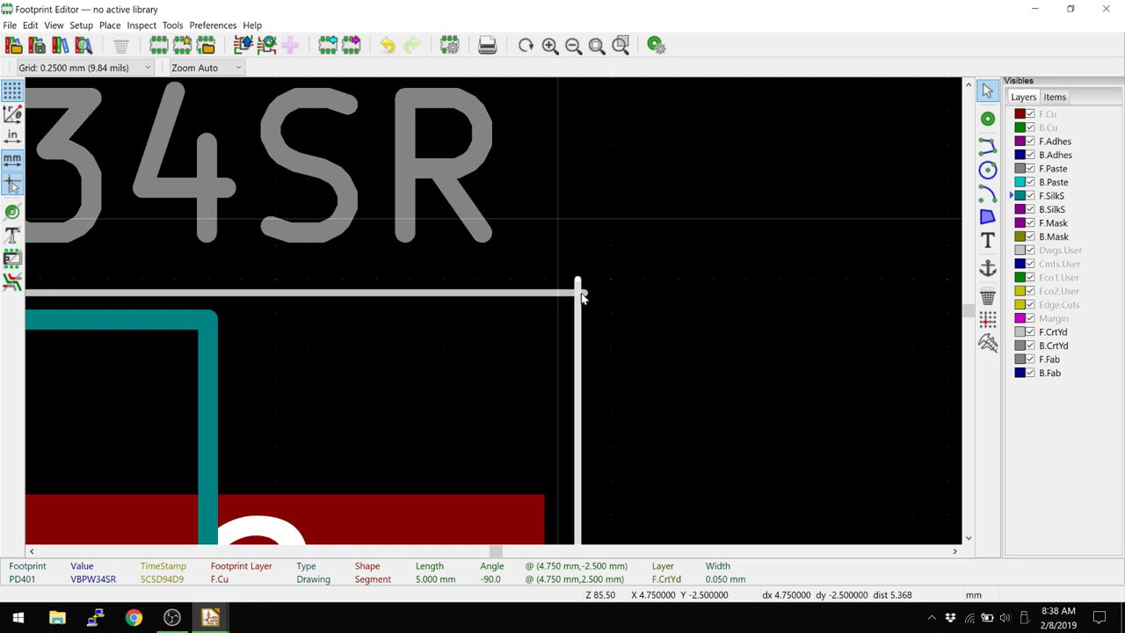
{"action": "left_click", "coordinate": [551, 293]}
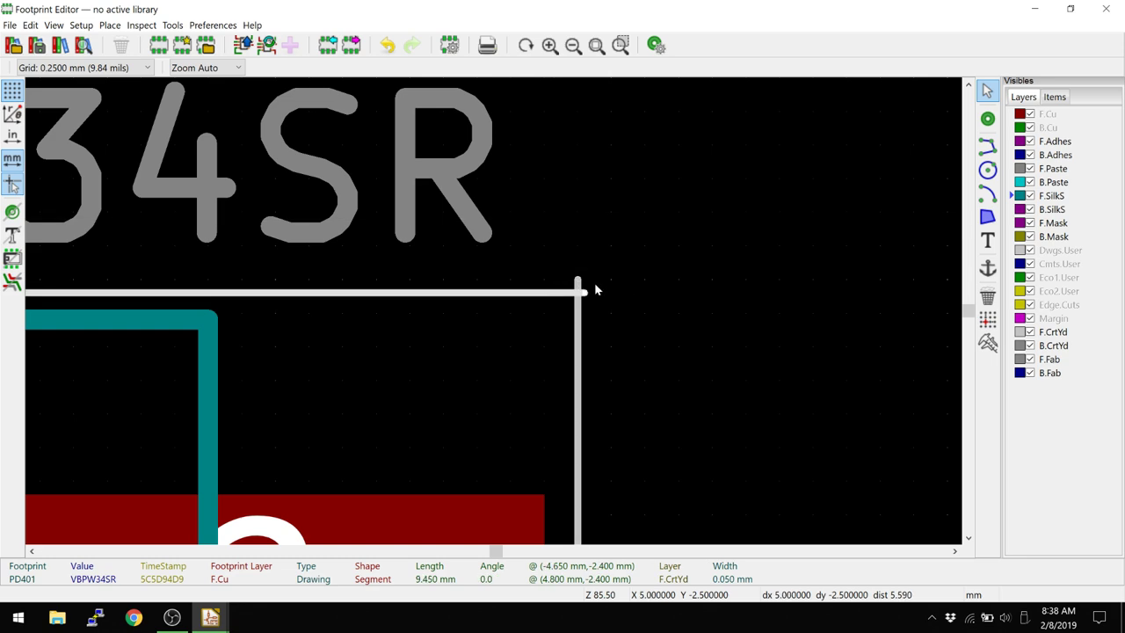
{"action": "left_click_drag", "start_coordinate": [583, 293], "coordinate": [576, 281]}
{"action": "scroll", "coordinate": [564, 281], "scroll_direction": "left", "scroll_amount": 10, "text": "ctrl"}
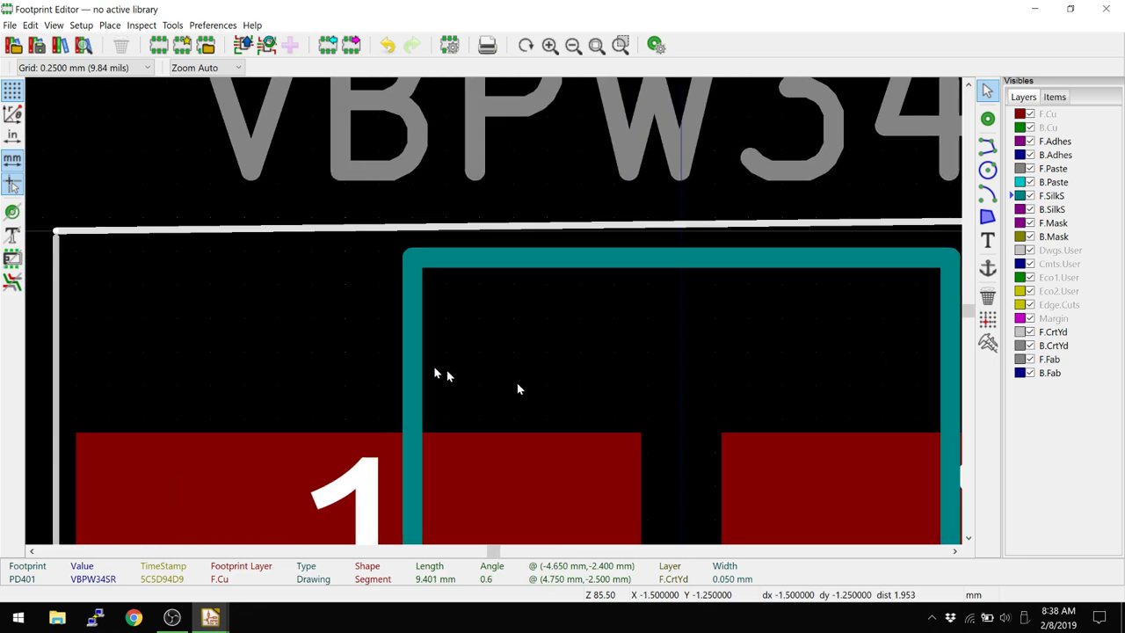
{"action": "left_click_drag", "start_coordinate": [311, 218], "coordinate": [297, 200]}
Straighten the left edge onto the grid and check the bottom edge, leaving nothing selected.
{"action": "left_click", "coordinate": [308, 221]}
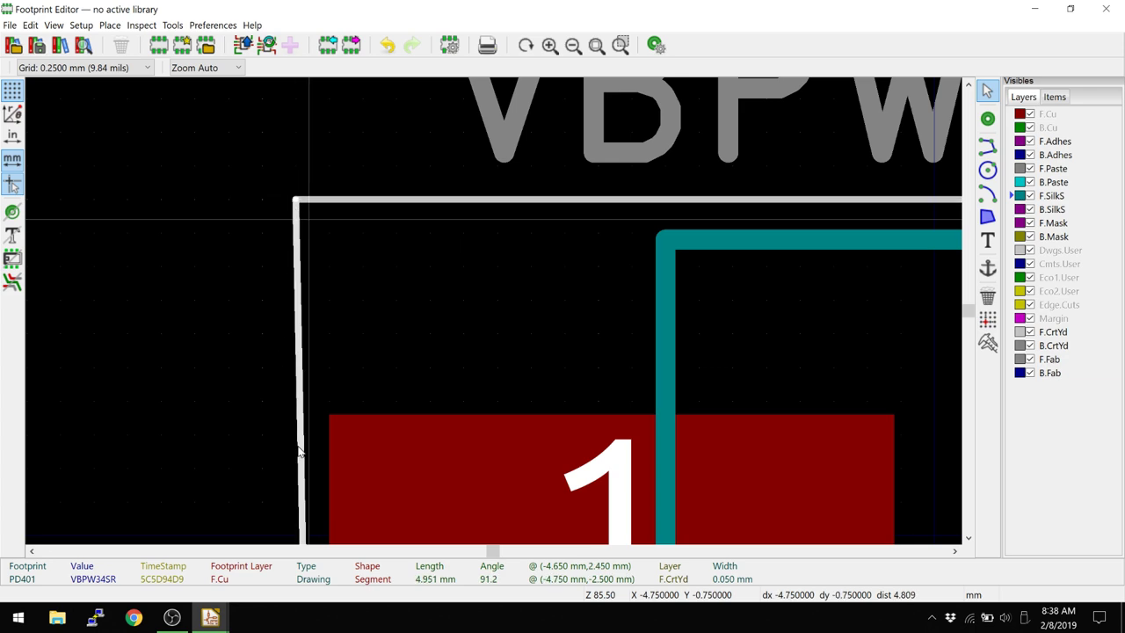
{"action": "scroll", "coordinate": [405, 517], "scroll_direction": "down", "scroll_amount": 5, "text": "shift"}
{"action": "scroll", "coordinate": [407, 517], "scroll_direction": "down", "scroll_amount": 3, "text": "shift"}
{"action": "left_click_drag", "start_coordinate": [342, 452], "coordinate": [343, 458]}
{"action": "key", "text": "Escape"}
{"action": "left_click", "coordinate": [352, 452]}
{"action": "scroll", "coordinate": [331, 463], "scroll_direction": "down", "scroll_amount": 5}
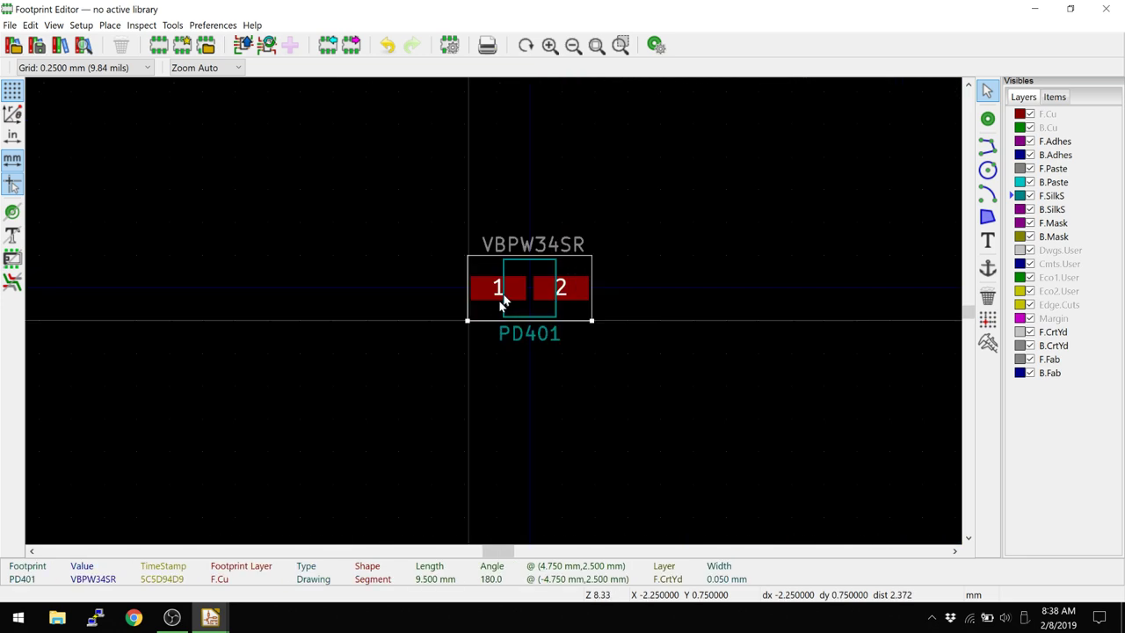
{"action": "scroll", "coordinate": [502, 302], "scroll_direction": "up", "scroll_amount": 2}
{"action": "key", "text": "Escape"}
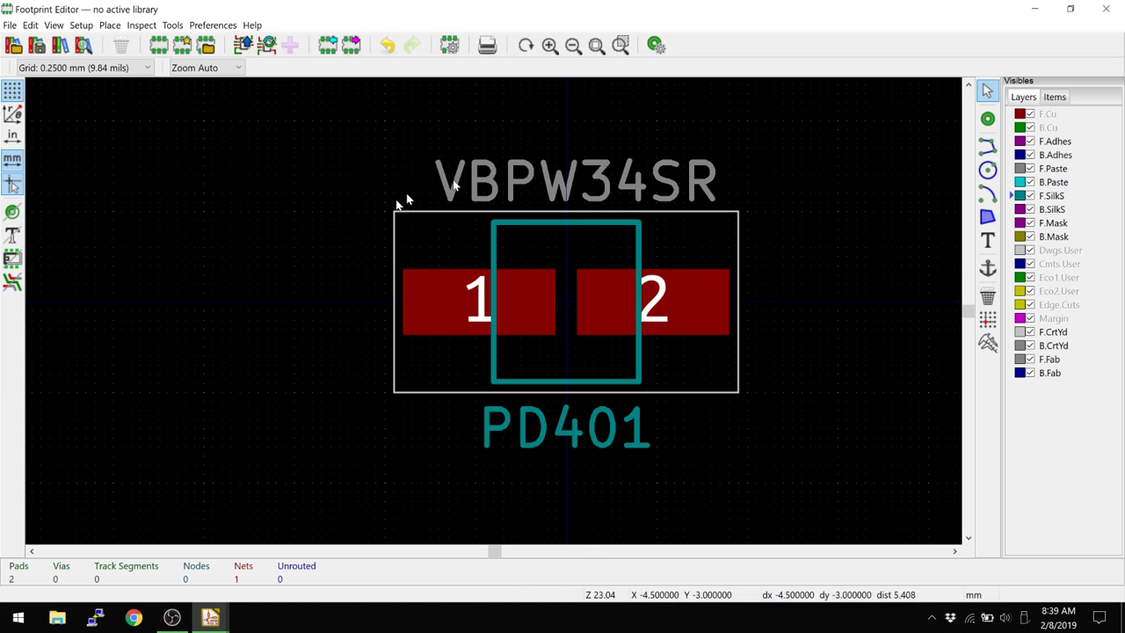
{"action": "left_click", "coordinate": [988, 216]}
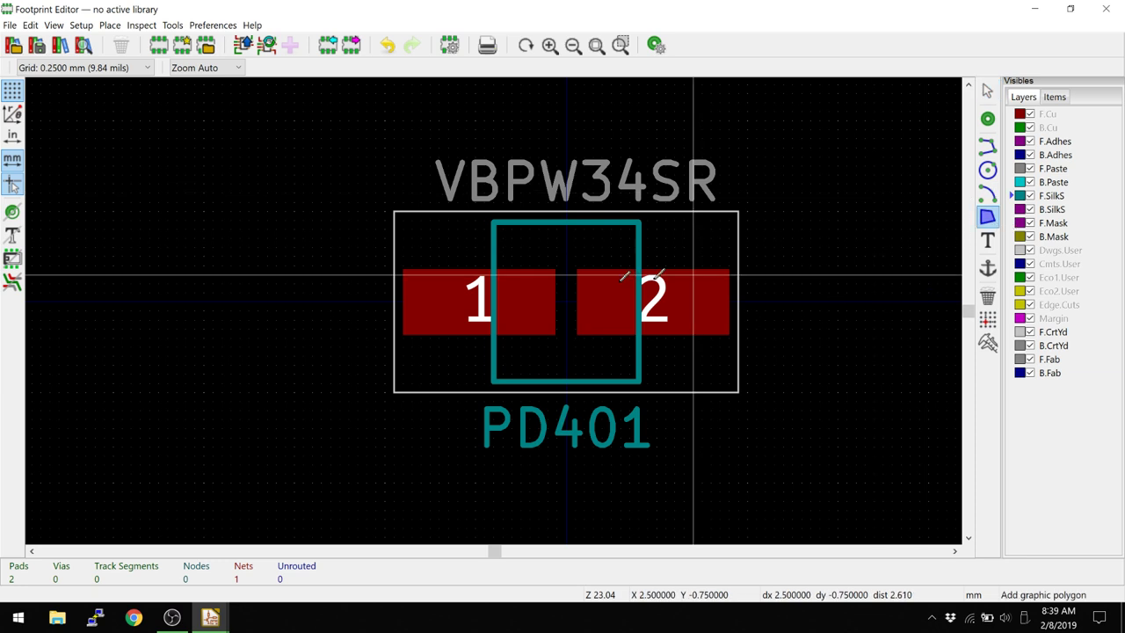
{"action": "left_click", "coordinate": [303, 257]}
{"action": "left_click", "coordinate": [211, 412]}
{"action": "left_click", "coordinate": [176, 200]}
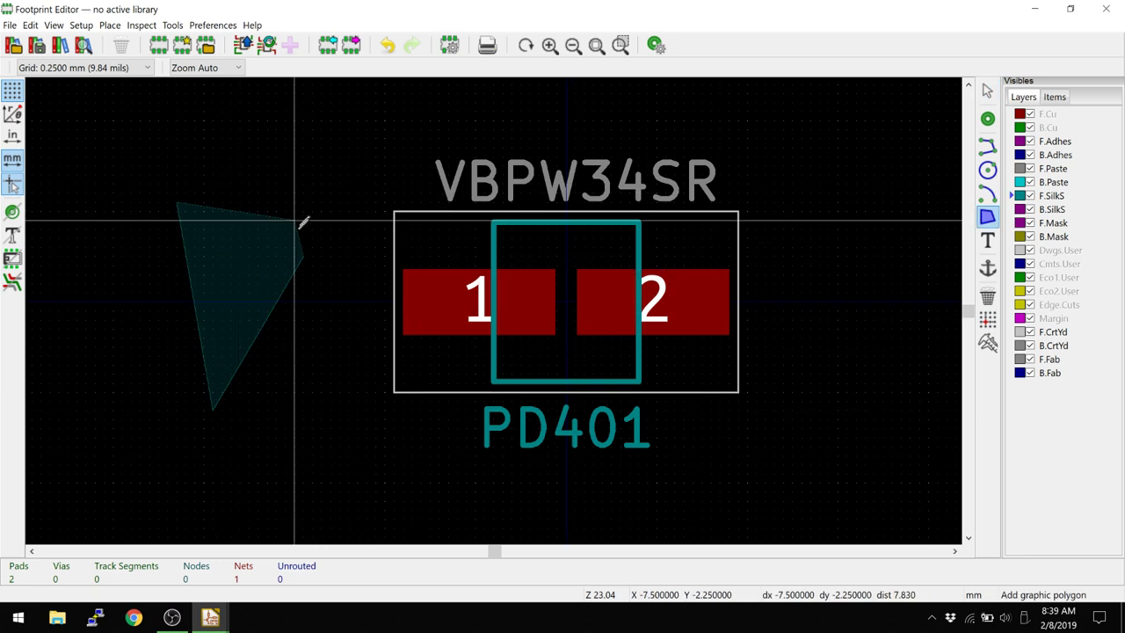
{"action": "left_click", "coordinate": [303, 257]}
{"action": "double_click", "coordinate": [276, 269]}
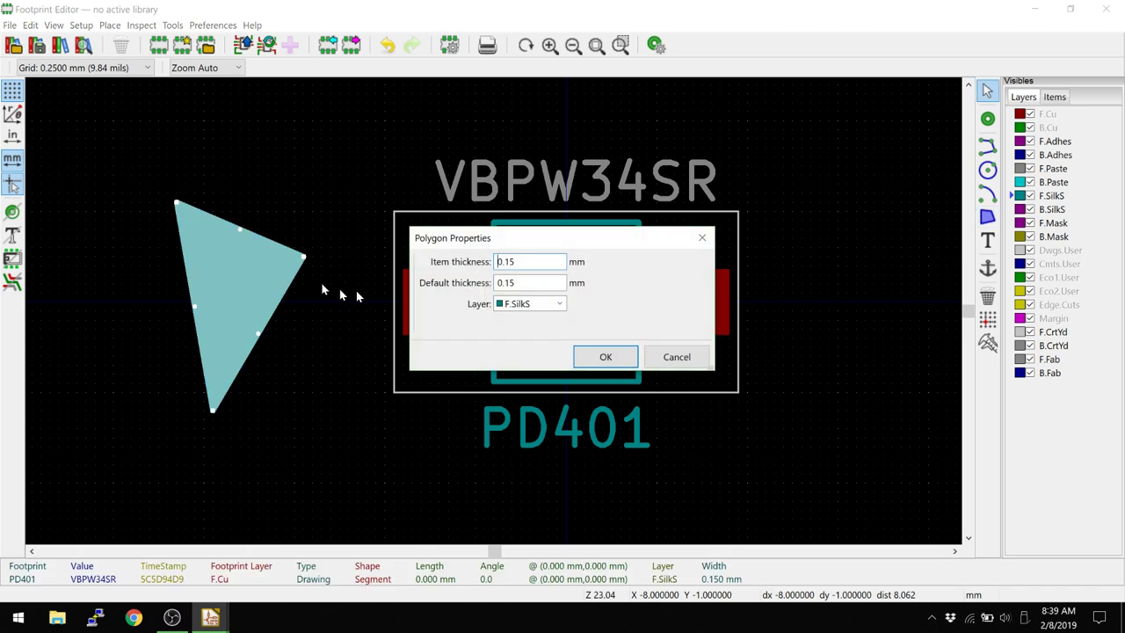
{"action": "left_click", "coordinate": [554, 303]}
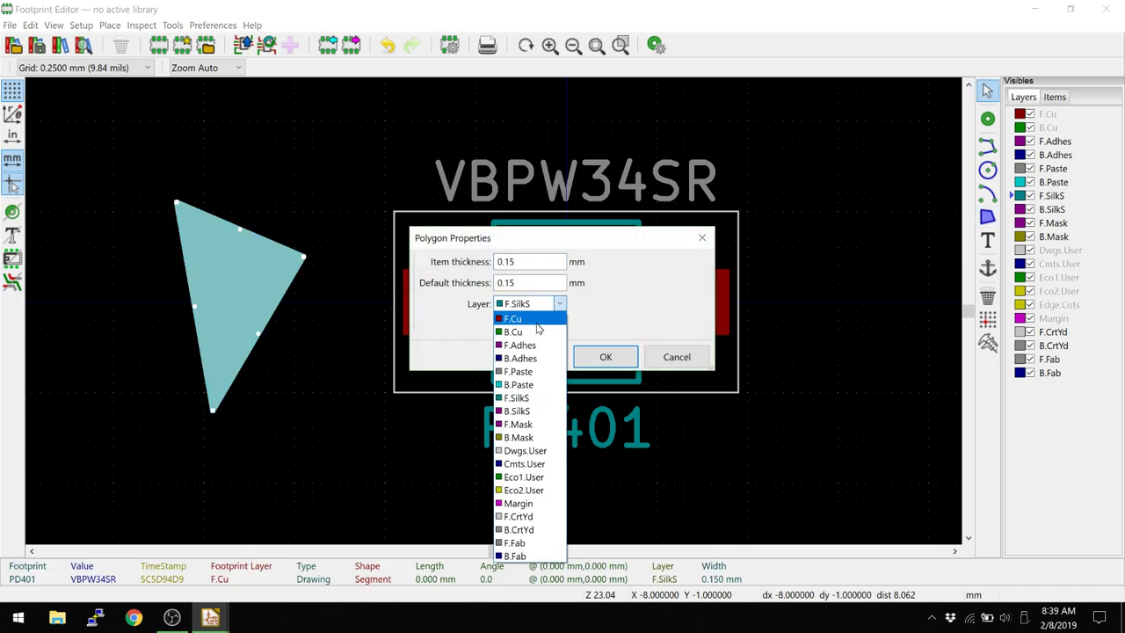
{"action": "left_click", "coordinate": [519, 516]}
{"action": "left_click", "coordinate": [664, 354]}
{"action": "left_click", "coordinate": [300, 258]}
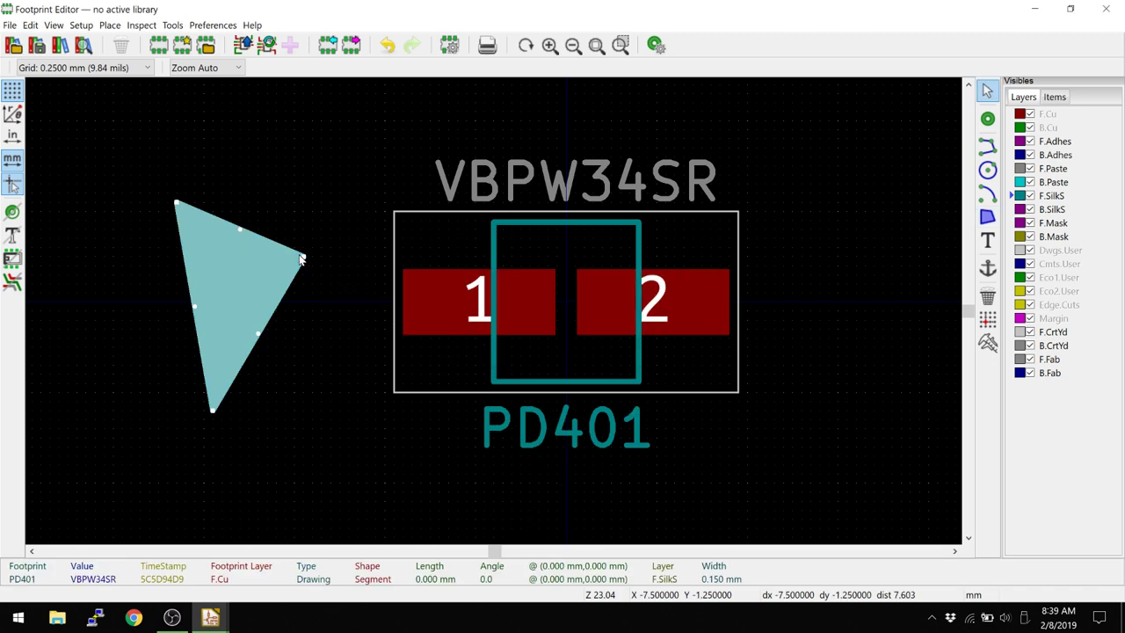
{"action": "key", "text": "Delete"}
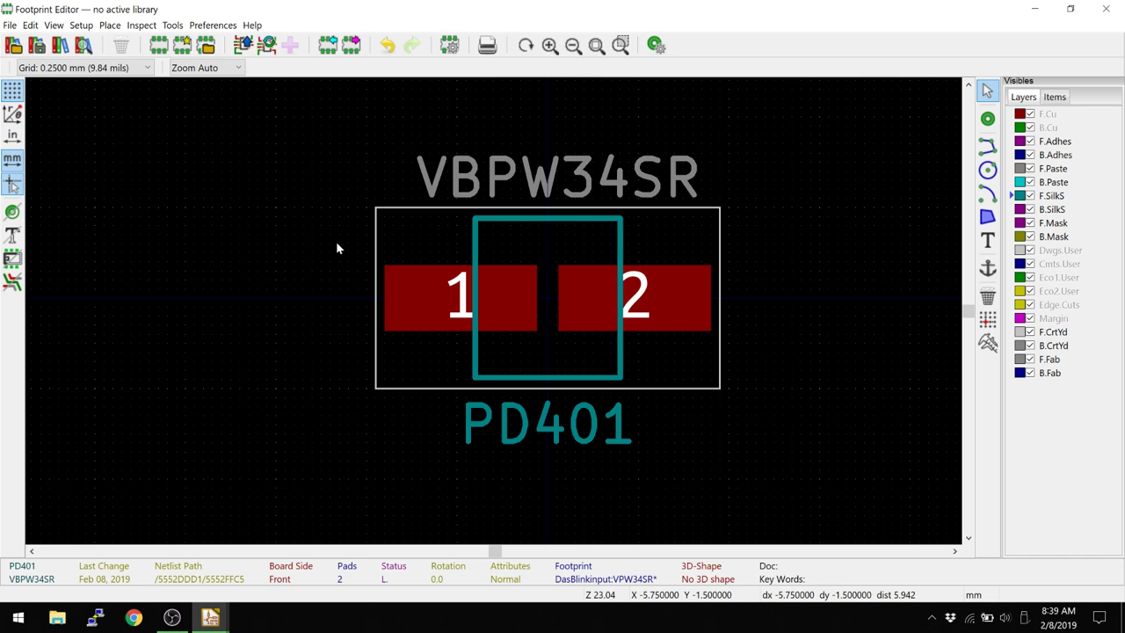
Attempt to save the footprint to a library and dismiss the failed-save warning.
{"action": "key", "text": "ctrl+s"}
{"action": "key", "text": "Return"}
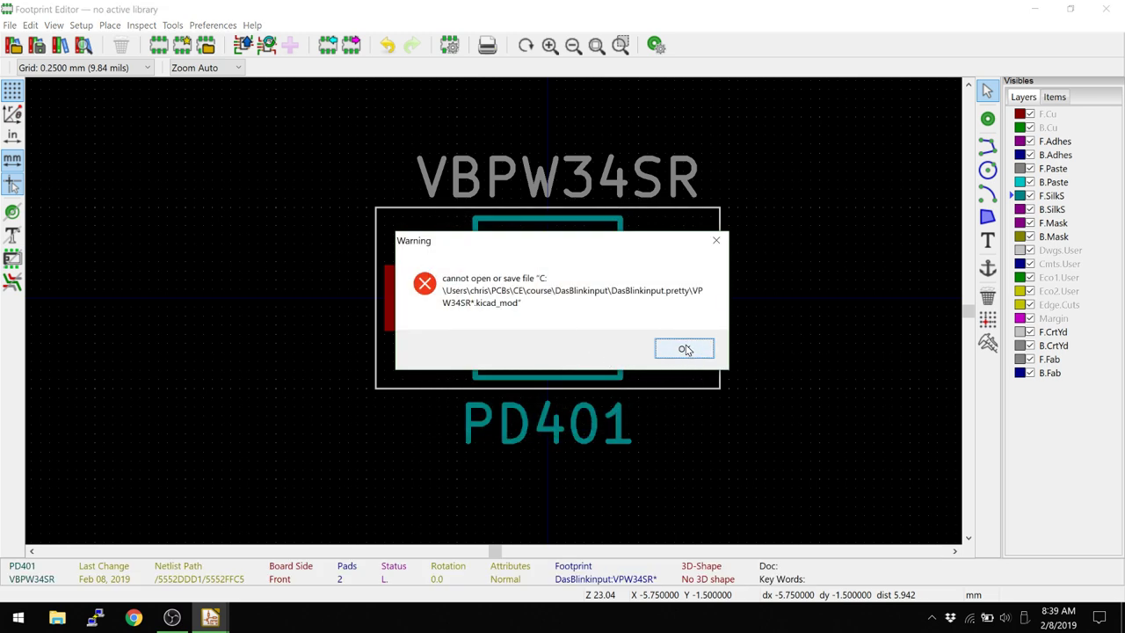
{"action": "left_click", "coordinate": [685, 350]}
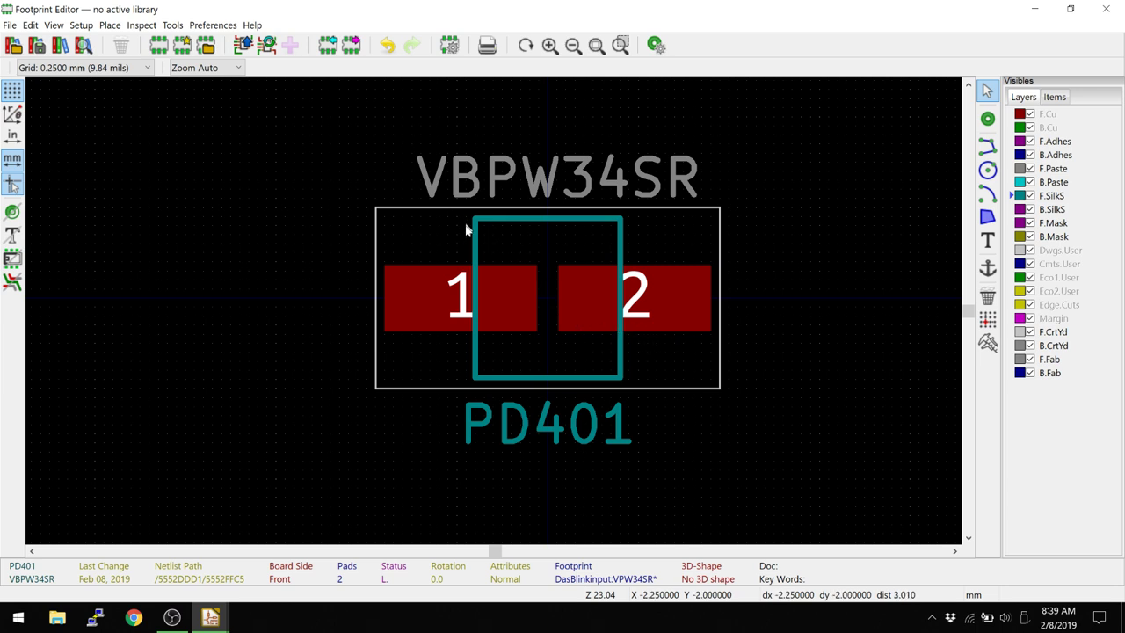
{"action": "left_click", "coordinate": [326, 186]}
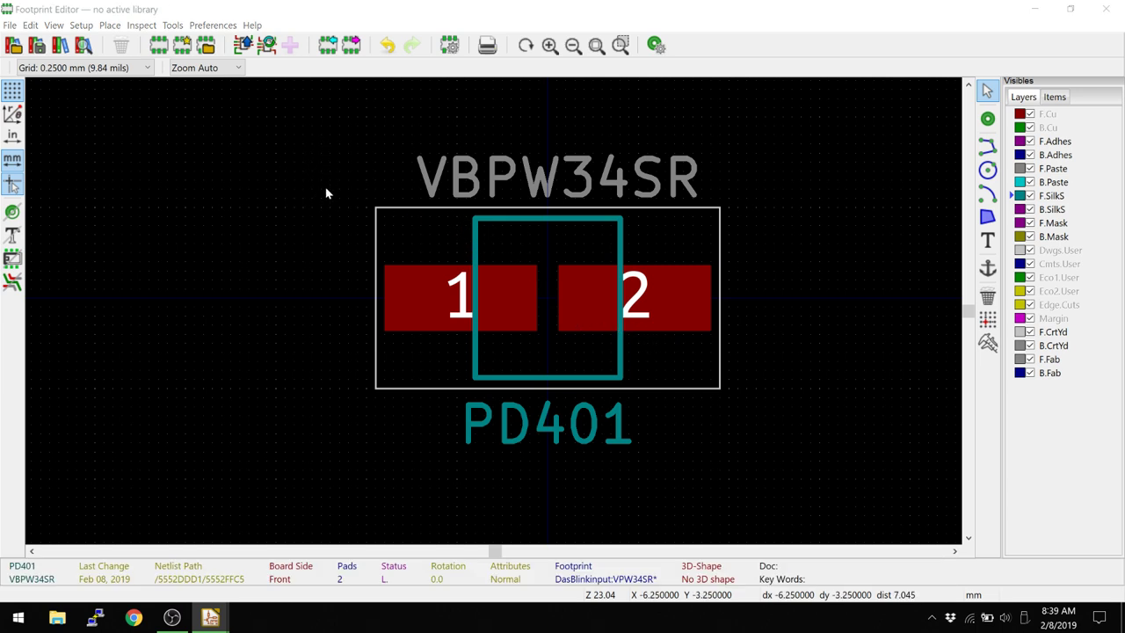
Retry saving into the conservify library and dismiss the second failure warning.
{"action": "key", "text": "ctrl+s"}
{"action": "scroll", "coordinate": [505, 349], "scroll_direction": "down", "scroll_amount": 15}
{"action": "scroll", "coordinate": [506, 352], "scroll_direction": "down", "scroll_amount": 5}
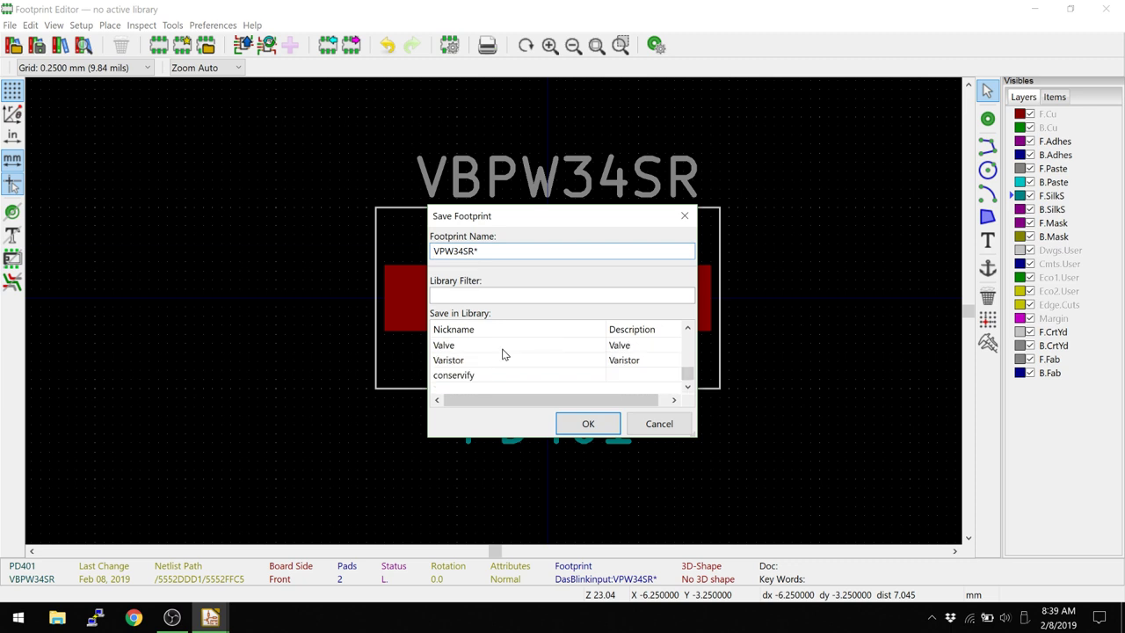
{"action": "double_click", "coordinate": [475, 380]}
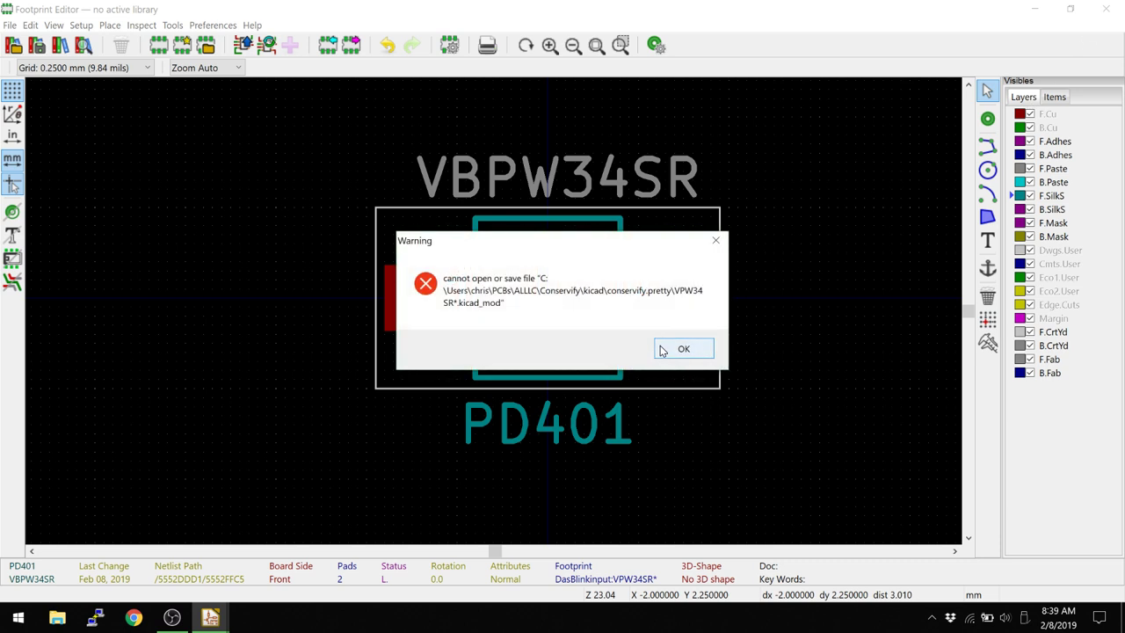
{"action": "left_click", "coordinate": [683, 349]}
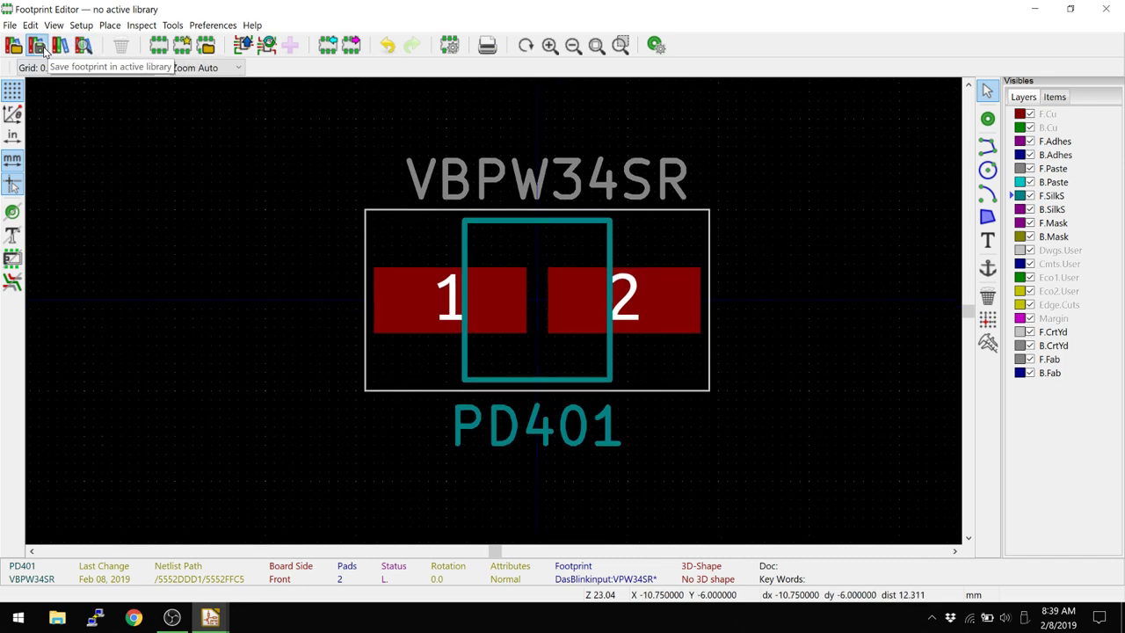
Update the edited footprint into the board around PD401 and bring up DRC Control.
{"action": "left_click", "coordinate": [268, 46]}
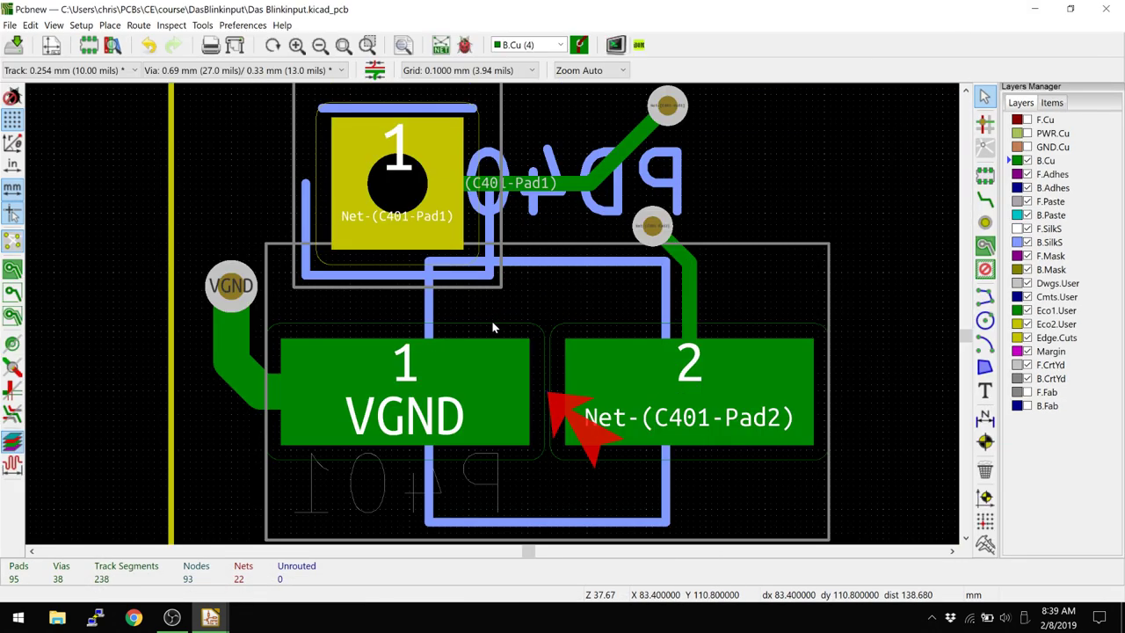
{"action": "scroll", "coordinate": [493, 320], "scroll_direction": "down", "scroll_amount": 2}
{"action": "scroll", "coordinate": [493, 322], "scroll_direction": "up", "scroll_amount": 2}
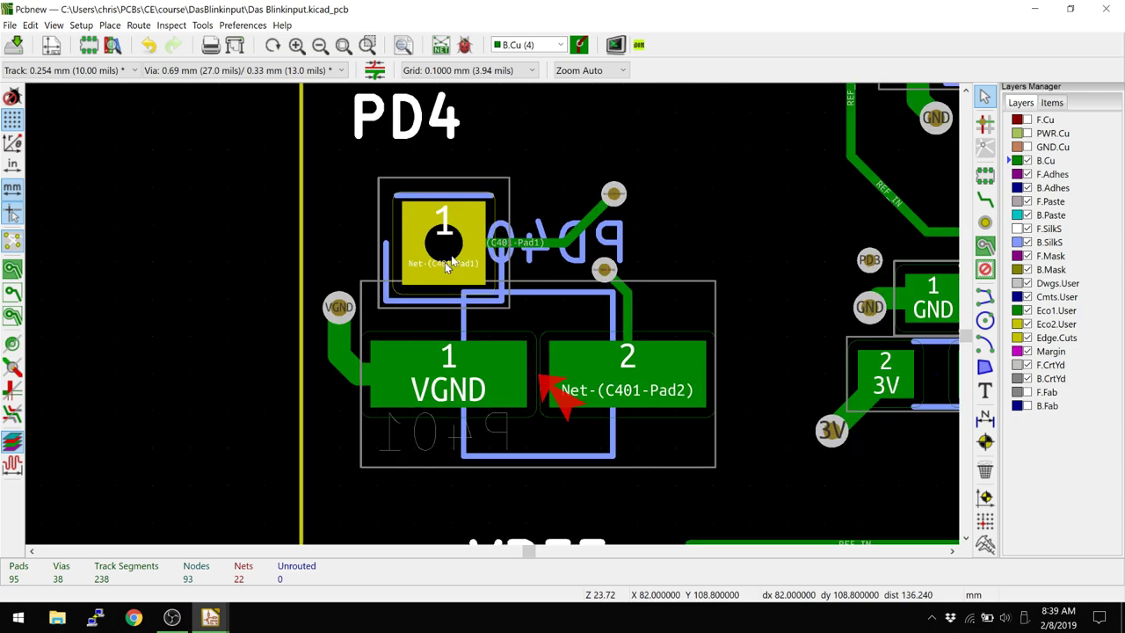
{"action": "left_click", "coordinate": [464, 44]}
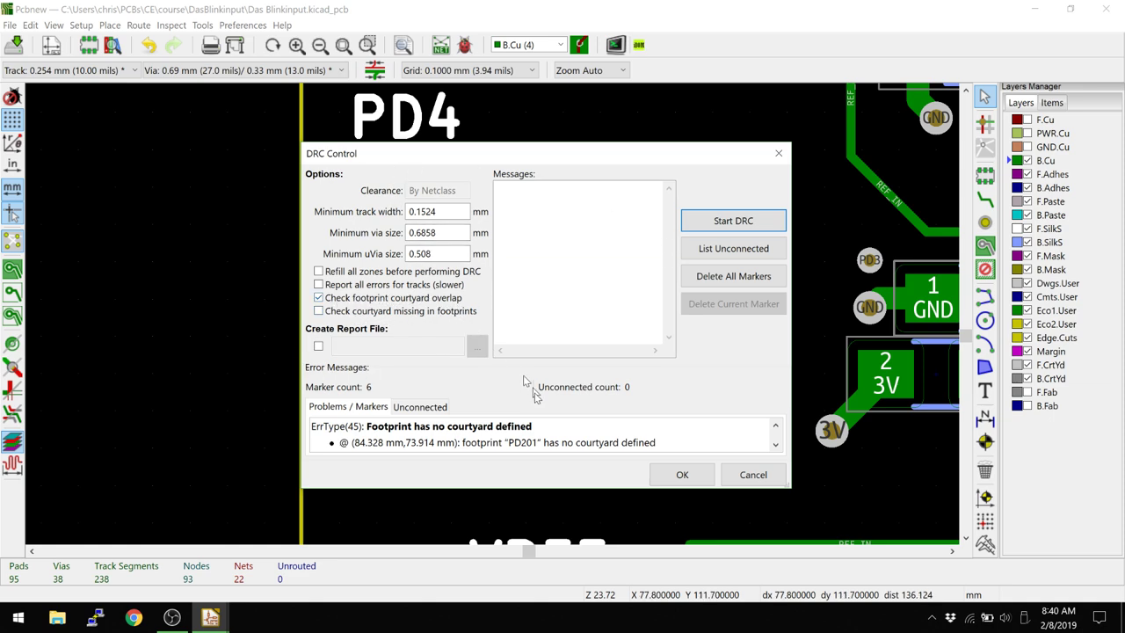
Reopen DRC Control and run a fresh design rule check.
{"action": "left_click", "coordinate": [682, 476]}
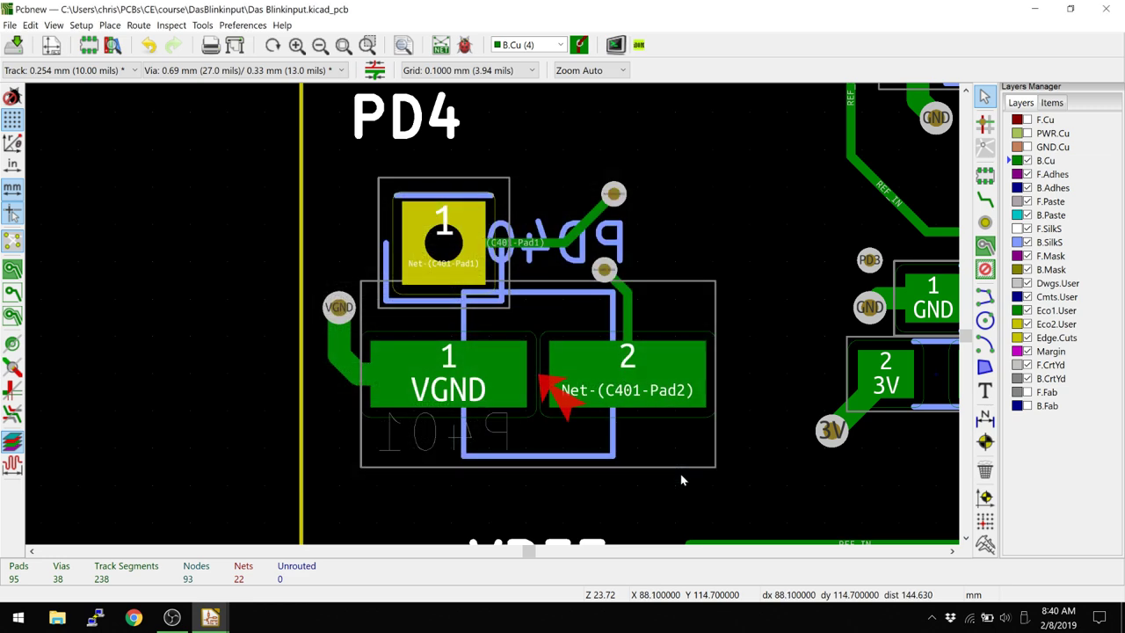
{"action": "left_click", "coordinate": [465, 46]}
{"action": "left_click", "coordinate": [756, 222]}
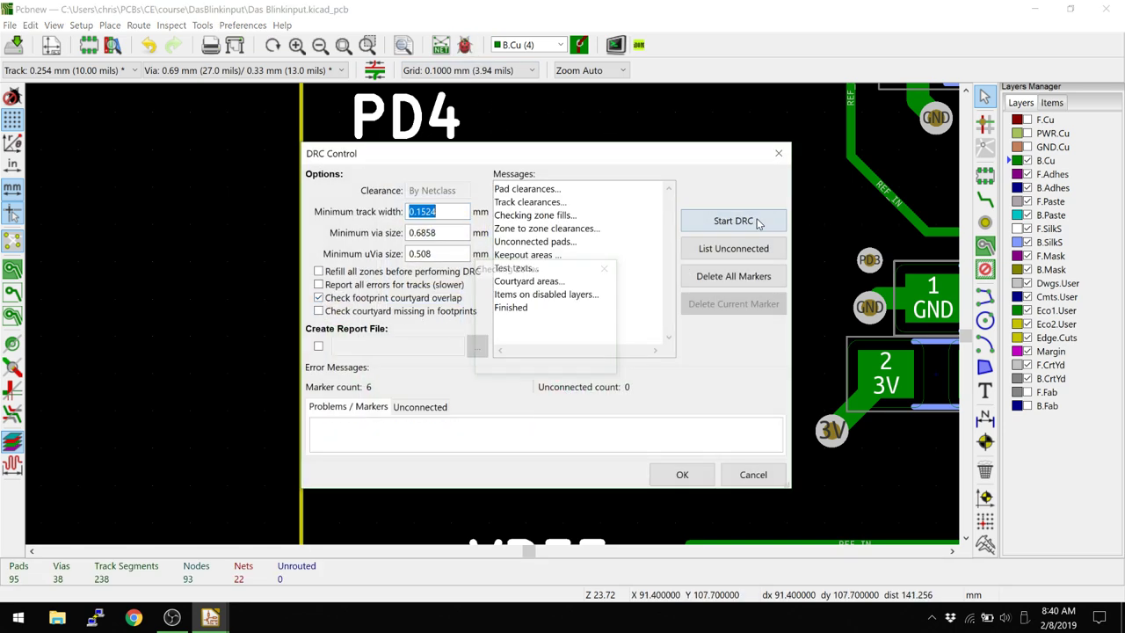
Zoom to the PD401/P401 courtyard overlap error, then close the DRC results.
{"action": "double_click", "coordinate": [426, 444]}
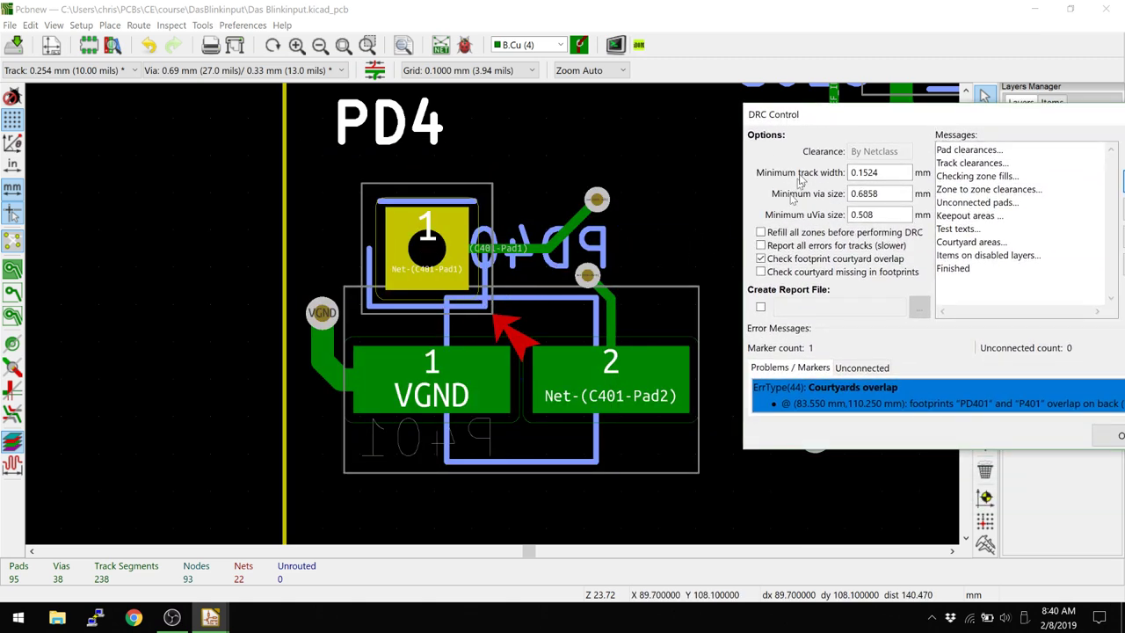
{"action": "left_click_drag", "start_coordinate": [860, 124], "coordinate": [685, 144]}
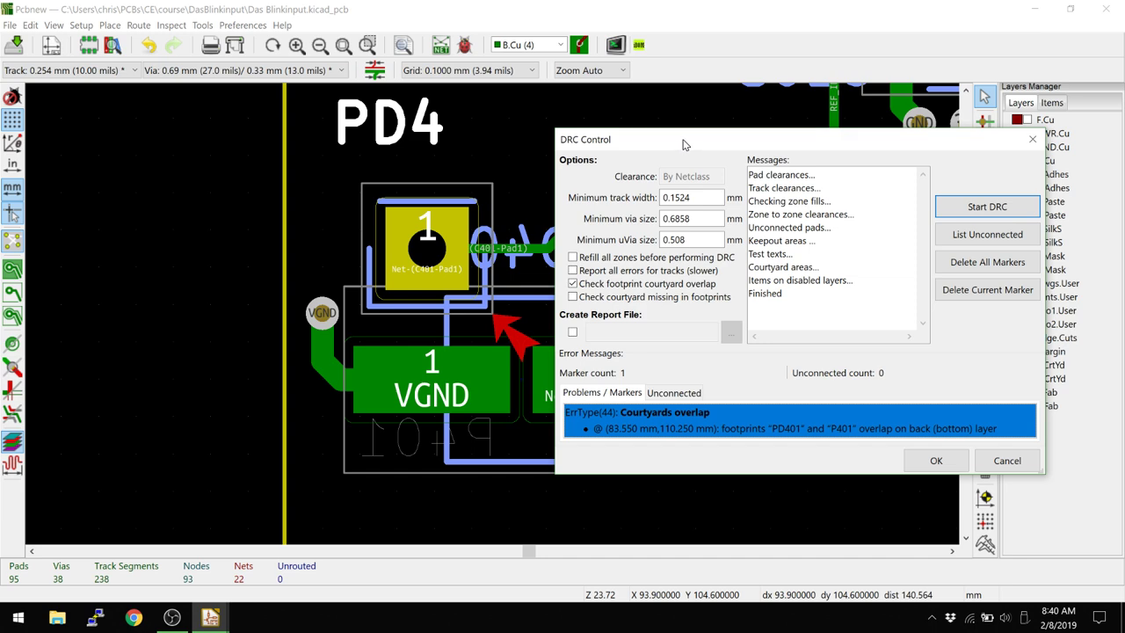
{"action": "left_click", "coordinate": [1033, 139]}
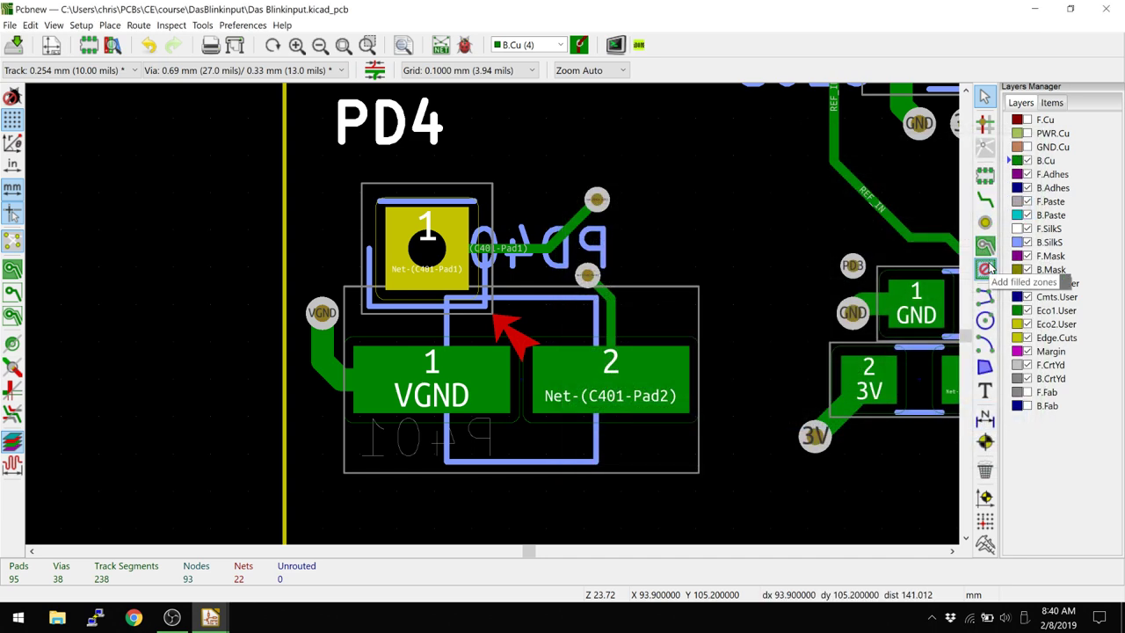